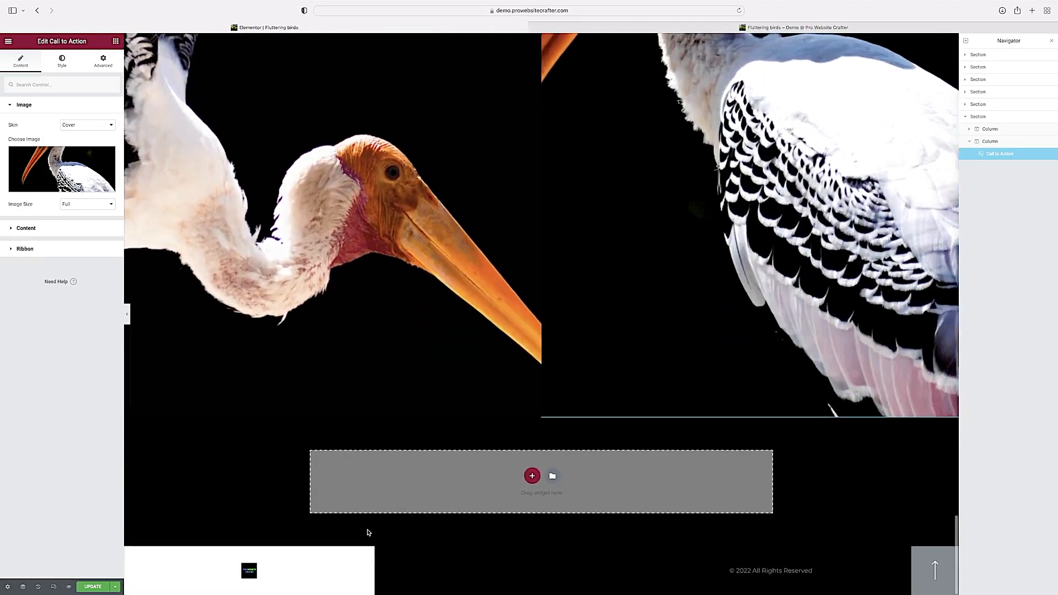
Add a new single-column section below the two large bird images
scroll(607, 438, "up", 2)
scroll(602, 448, "down", 2)
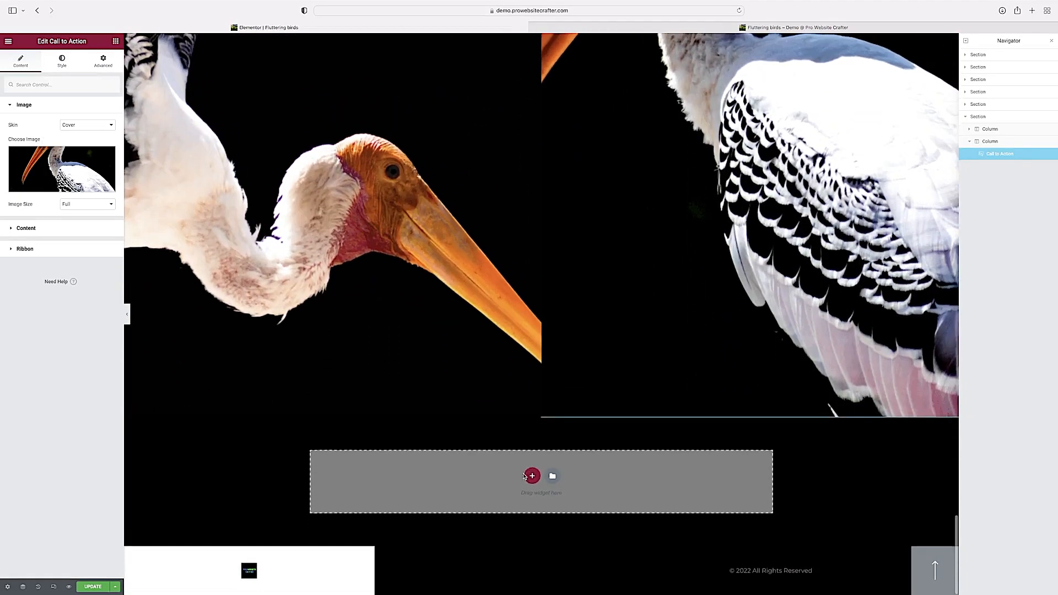
left_click(532, 475)
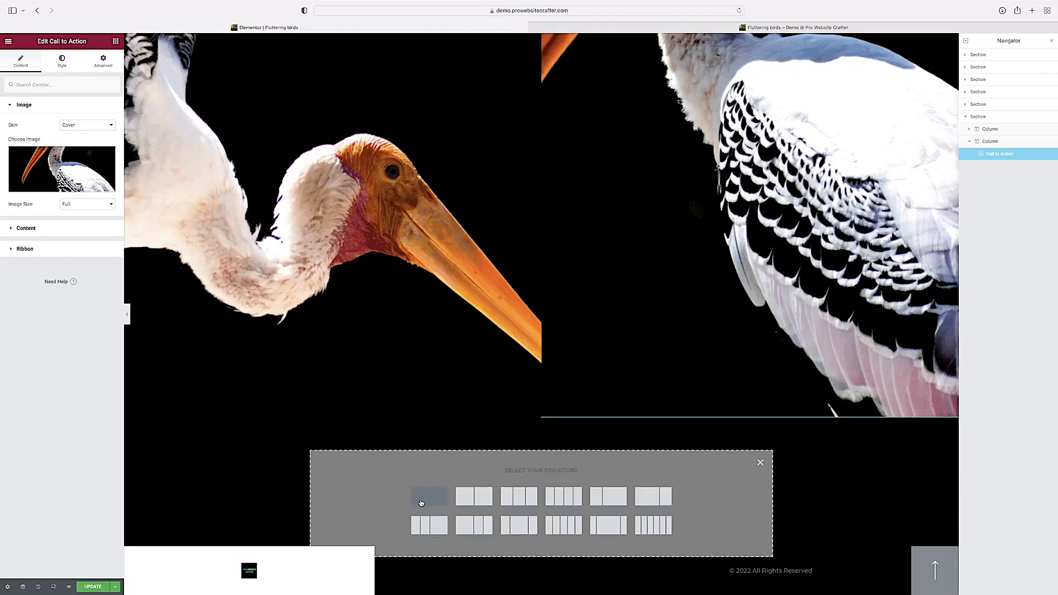
left_click(421, 503)
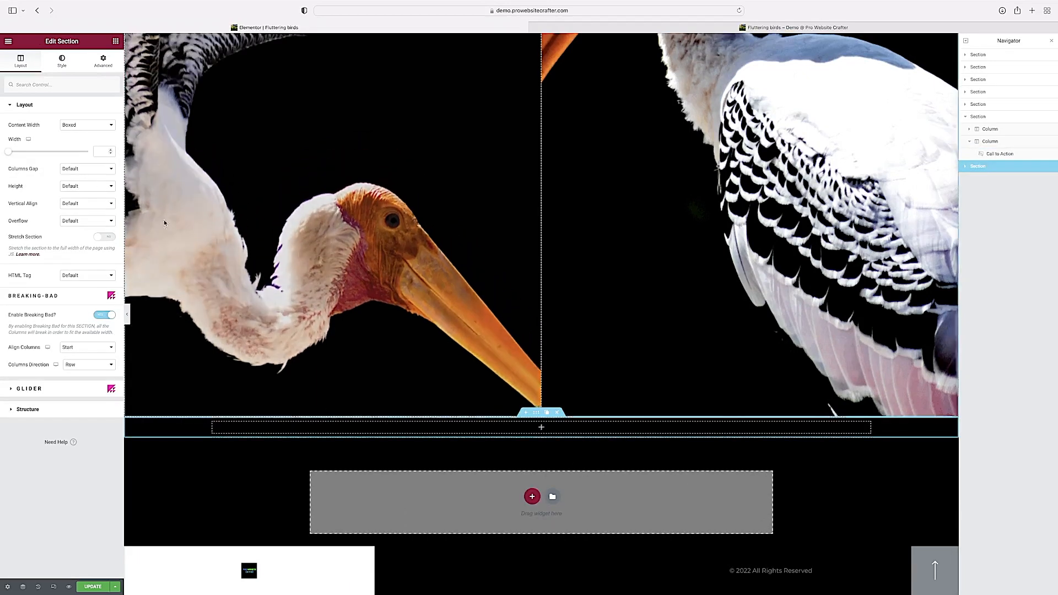
Set the new section's height to Min Height with a minimum of 100 VH
left_click(78, 170)
left_click(78, 169)
left_click(77, 185)
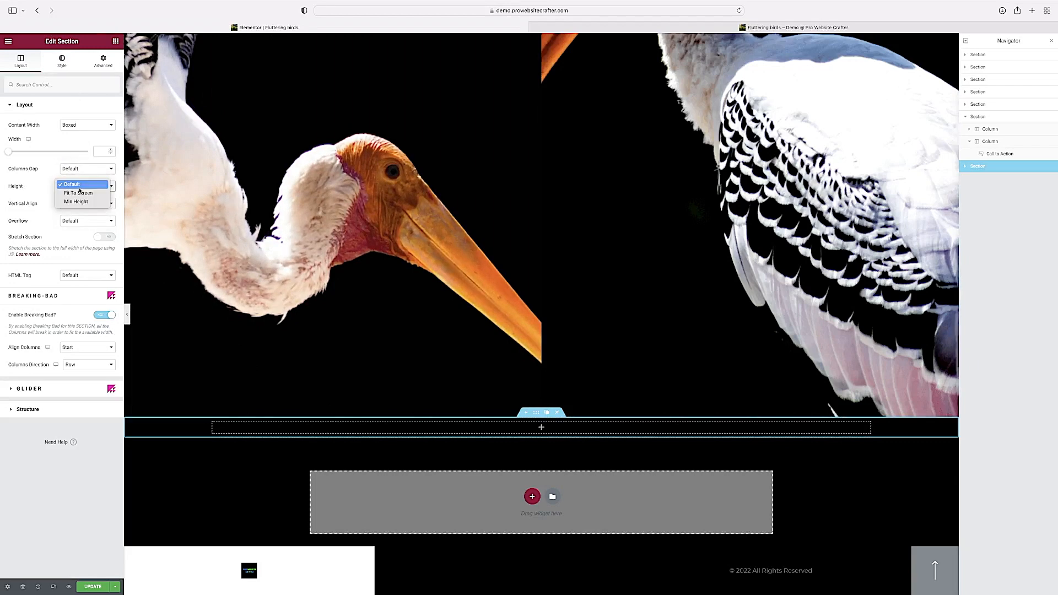
left_click(75, 202)
left_click(104, 202)
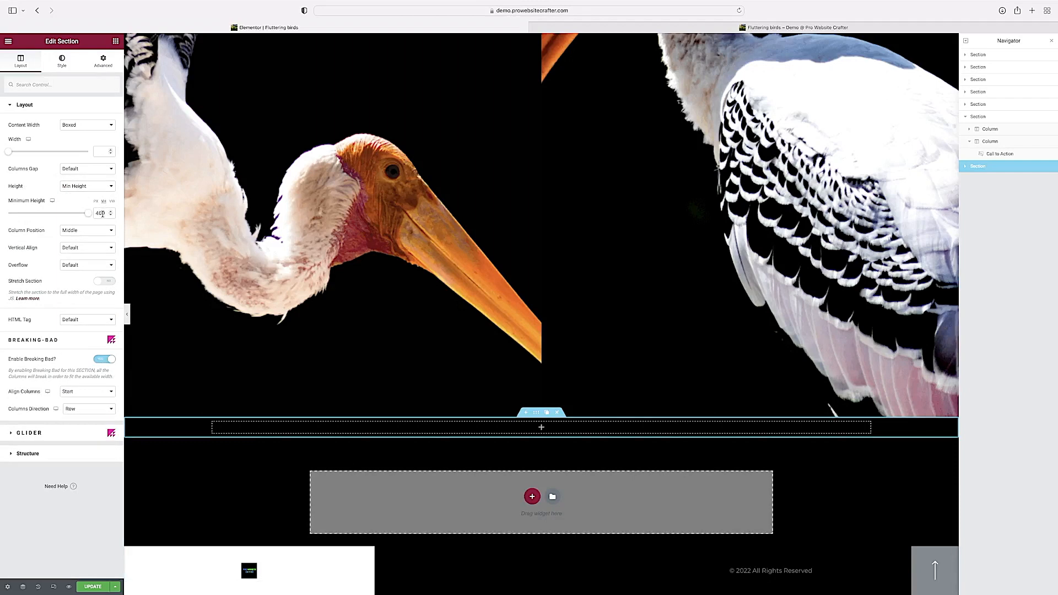
left_click(99, 214)
key("BackSpace")
type("100")
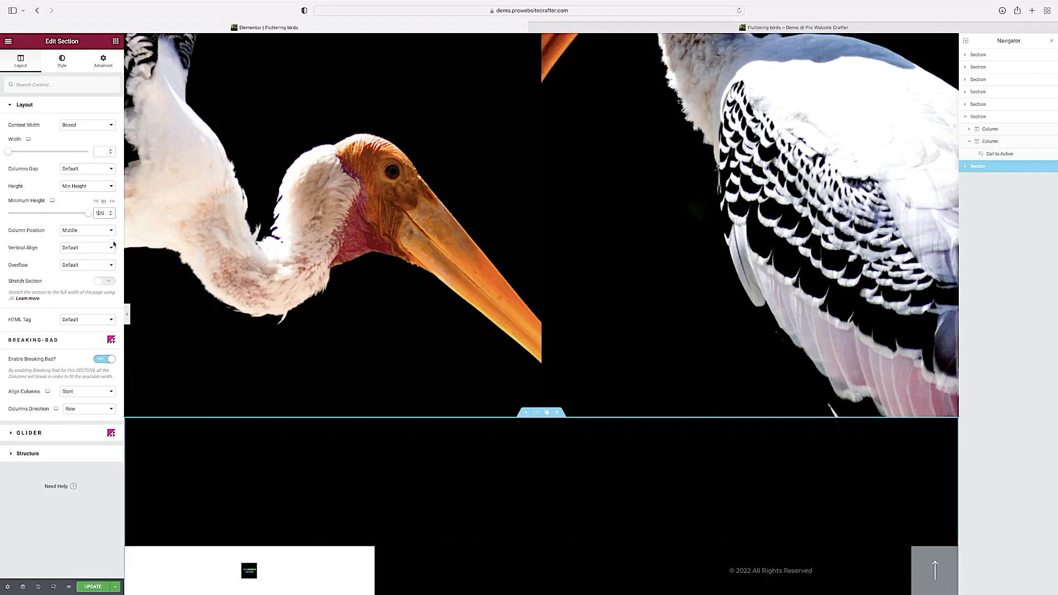
Give the new section a Classic background with the global black colour and the image birds-14.png from the media library
left_click(72, 55)
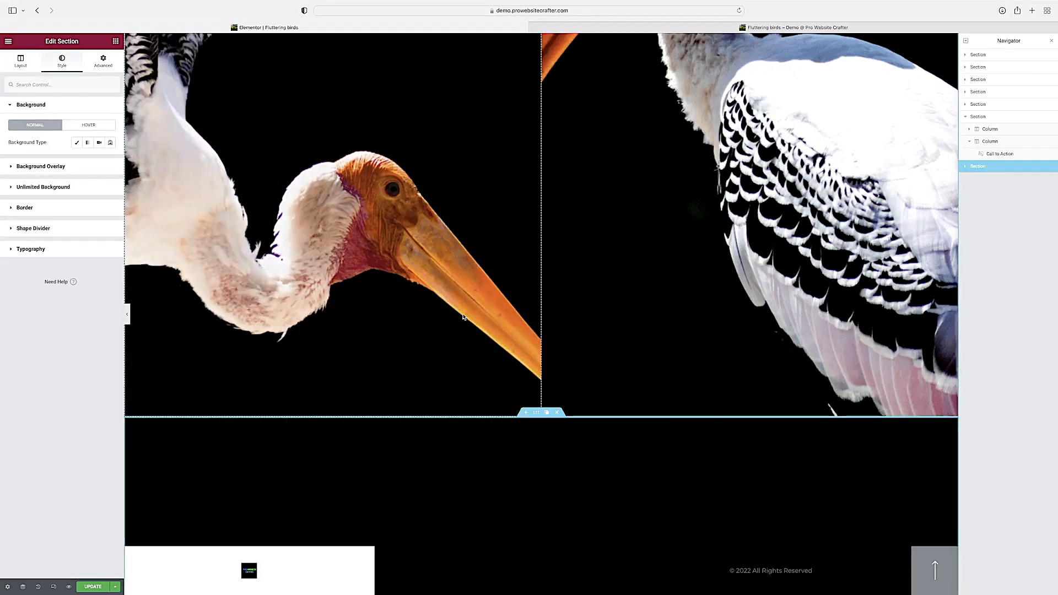
scroll(646, 539, "down", 5)
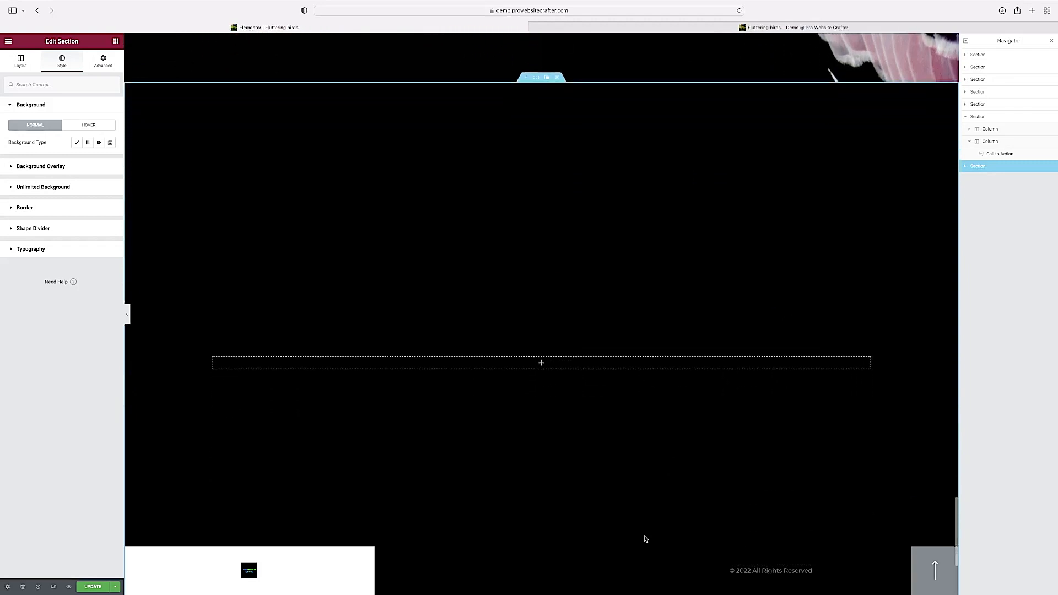
left_click(78, 144)
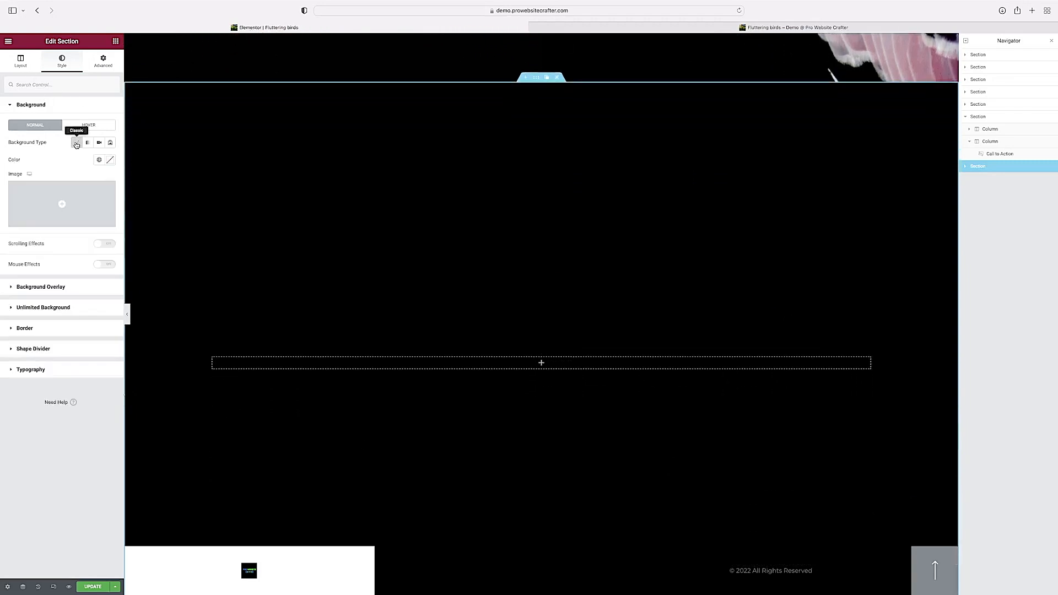
left_click(99, 161)
left_click(45, 215)
left_click(53, 220)
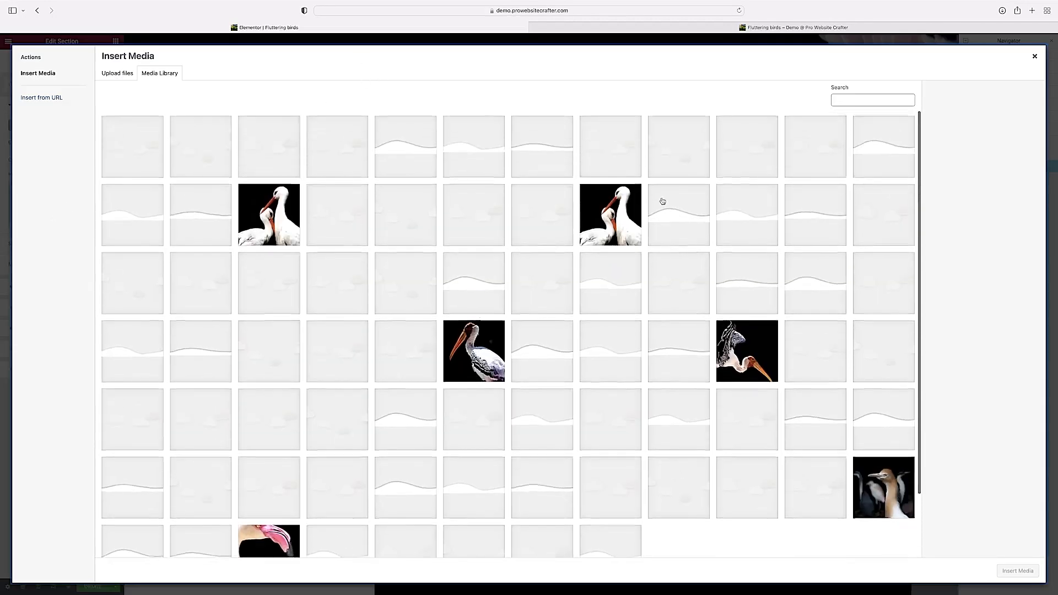
left_click(630, 218)
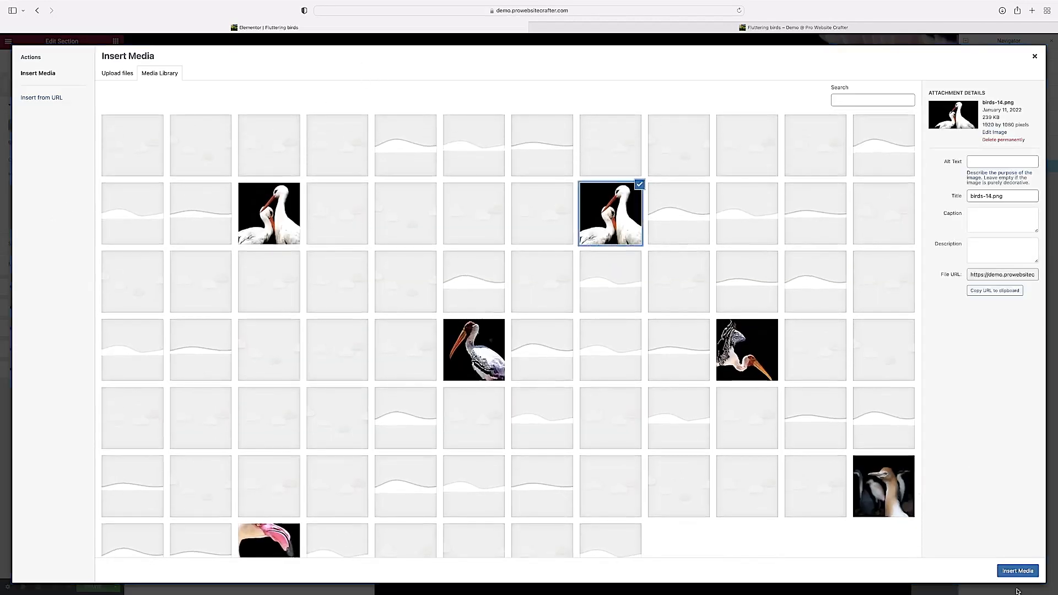
left_click(1013, 571)
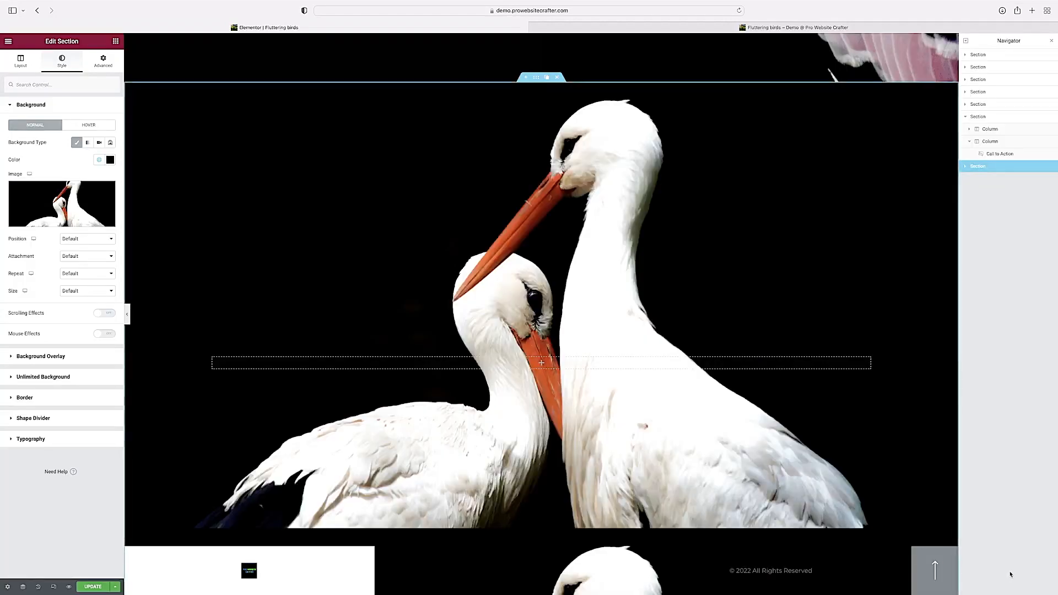
Set the section background image's position to Custom with a Y position of 320 px
scroll(610, 345, "down", 2)
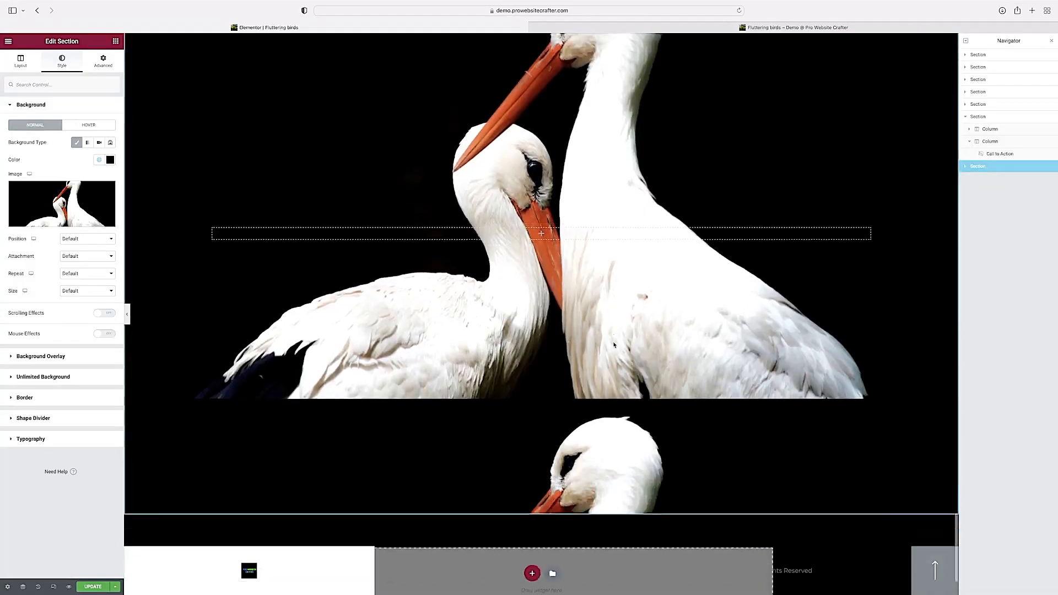
left_click(87, 239)
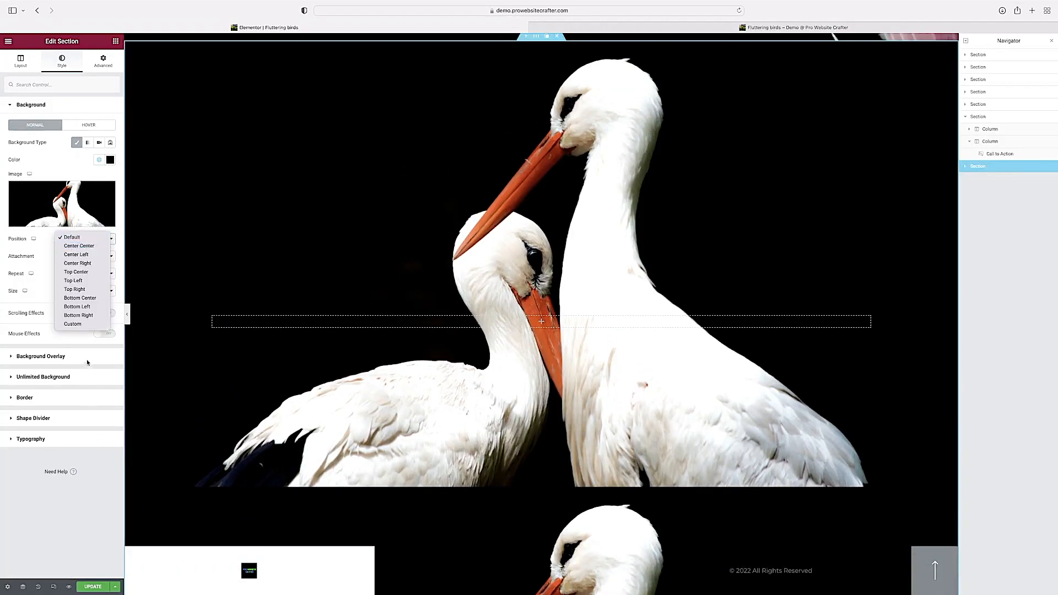
left_click(73, 324)
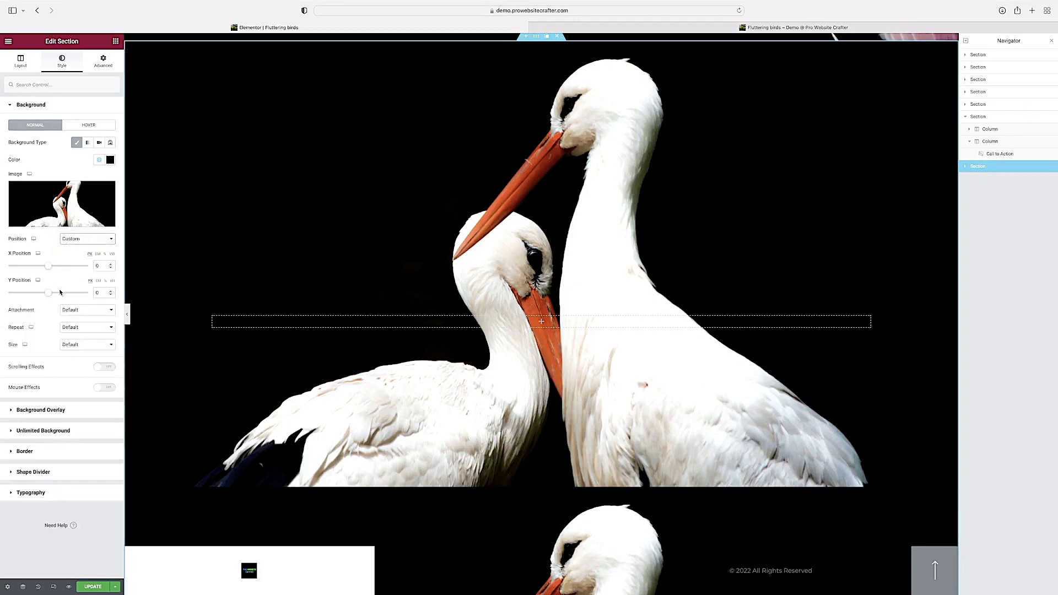
left_click(103, 293)
key("BackSpace")
type("03")
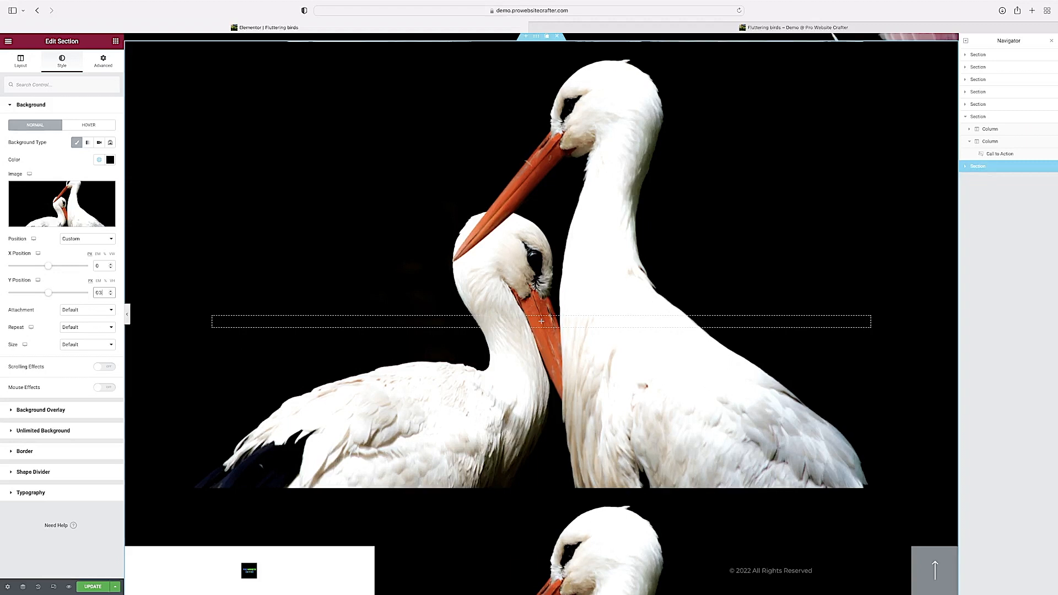
key("BackSpace")
key("BackSpace")
type("320")
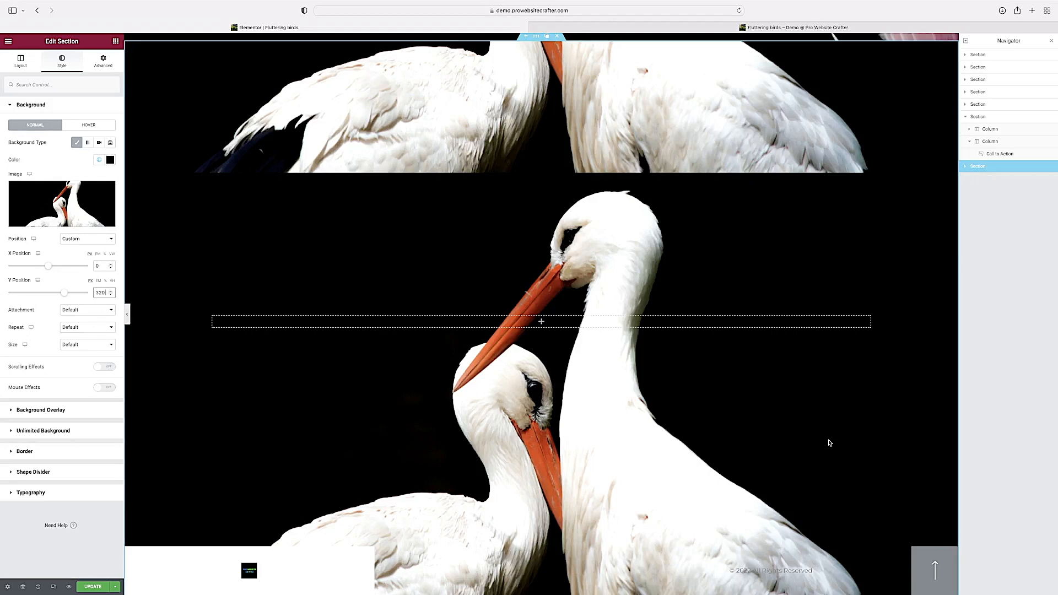
Set the section background image's repeat option to No-repeat
left_click(80, 331)
left_click(79, 337)
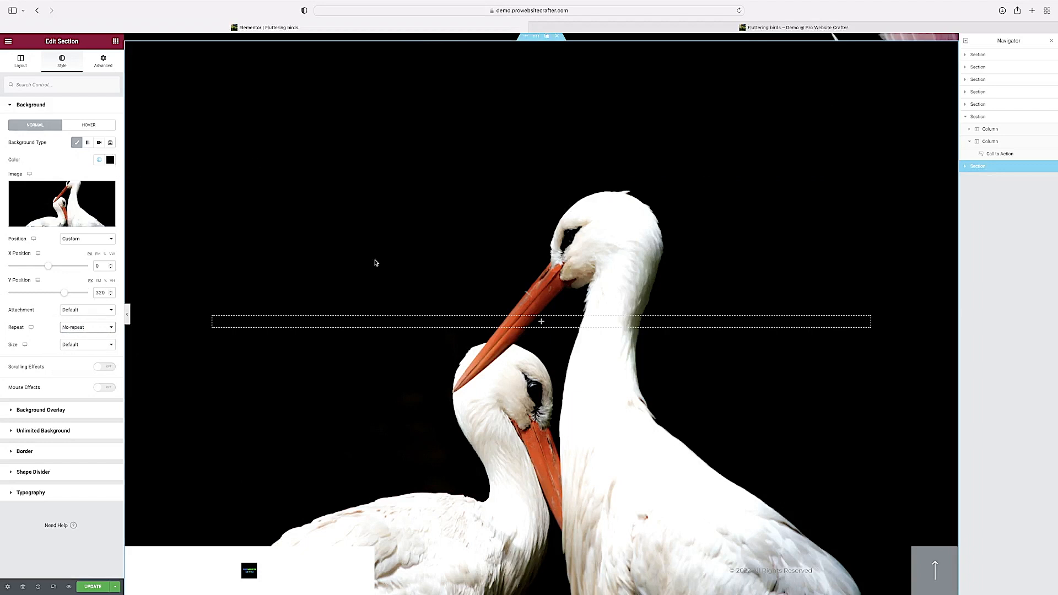
scroll(371, 260, "down", 3)
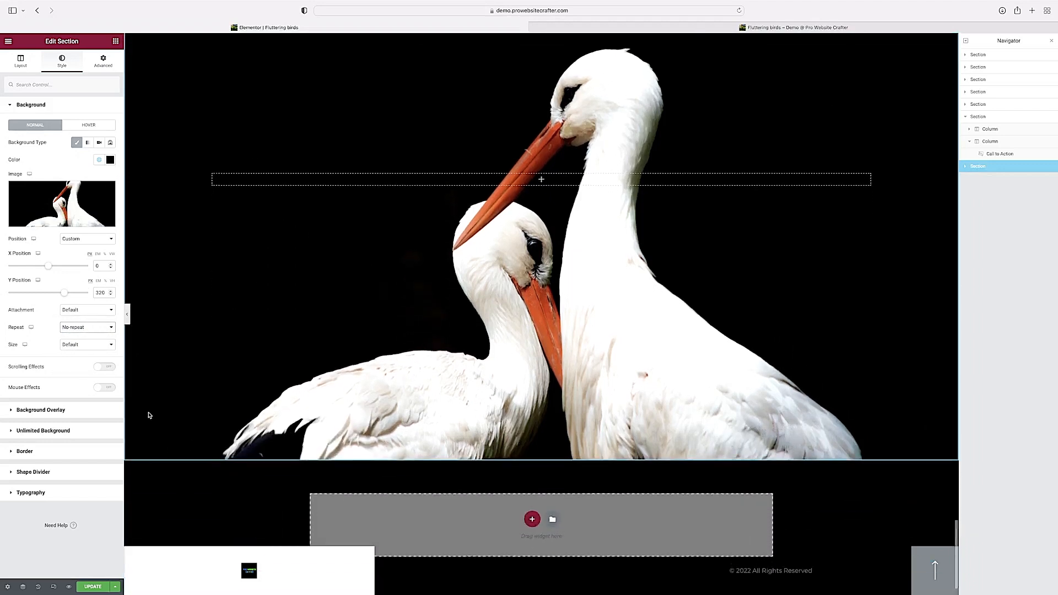
Clear the section's background colour and shift the background image to an X position of -472 px
left_click(111, 160)
left_click(76, 176)
left_click_drag(48, 268, 24, 295)
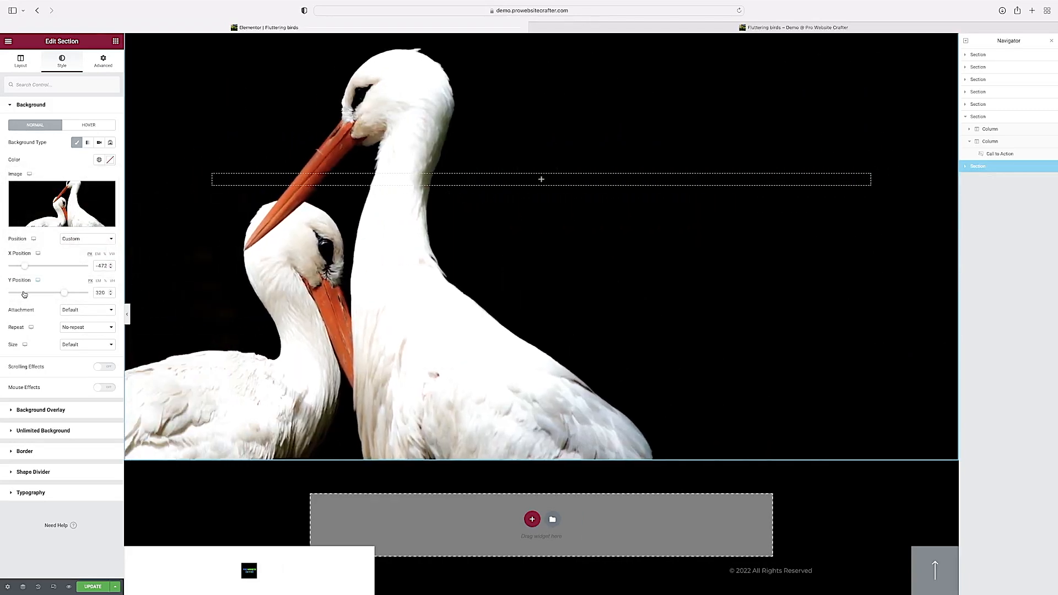
Try white as the section's background colour, and replace it with a near-black colour matching the image
left_click(110, 161)
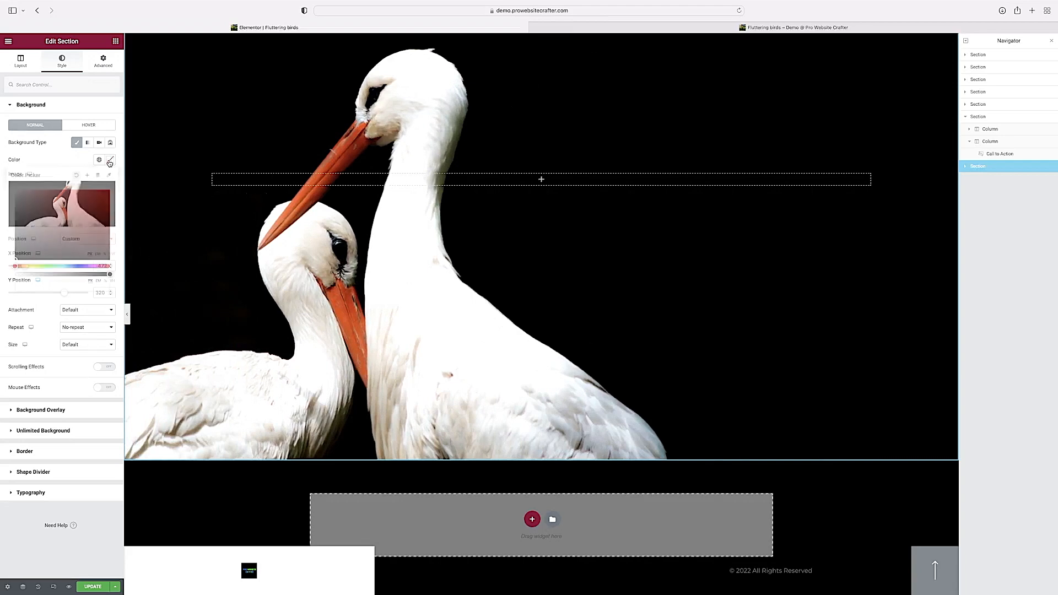
left_click(32, 148)
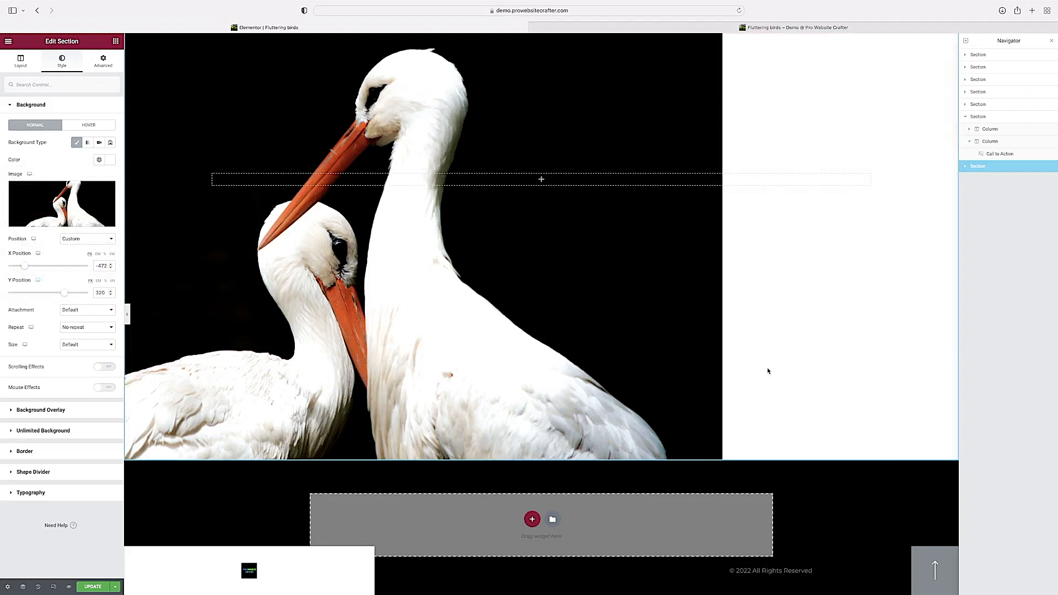
left_click(110, 159)
mouse_move(29, 202)
left_mouse_down()
mouse_move(49, 229)
mouse_move(48, 325)
left_mouse_up()
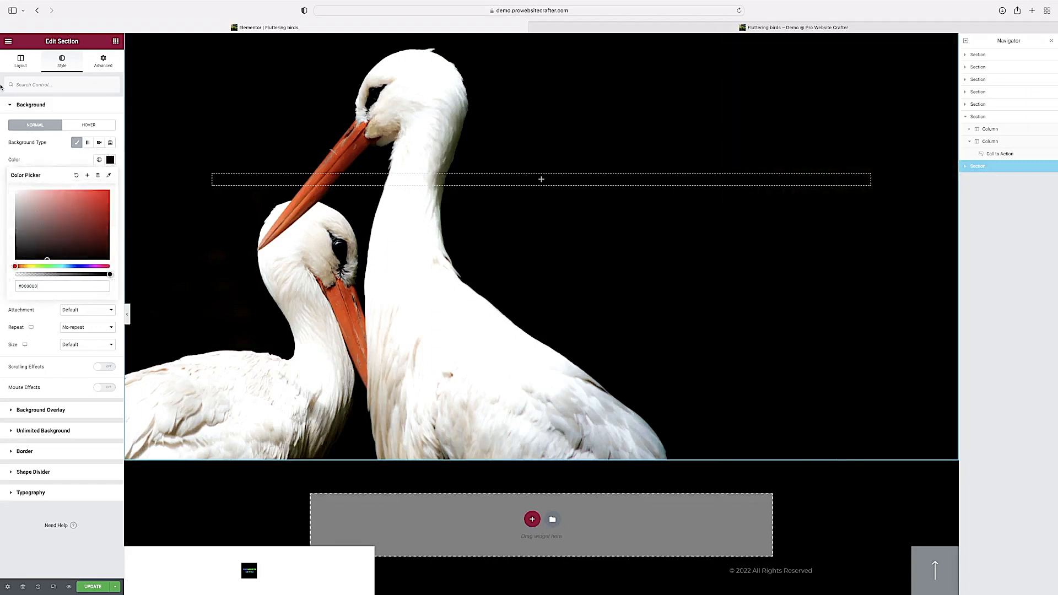
left_click(34, 152)
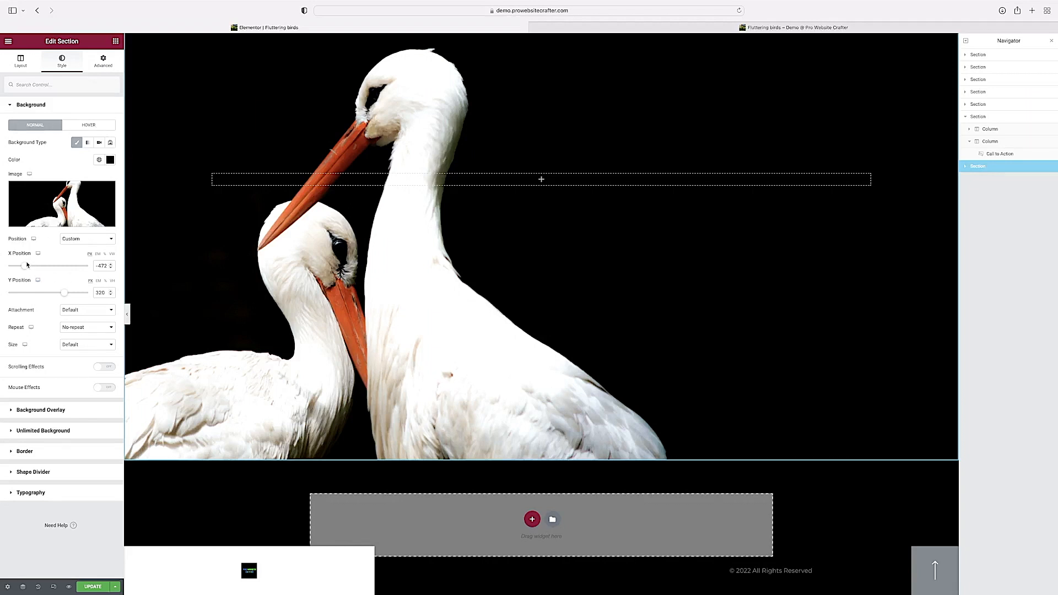
Set the section background image's attachment to Fixed and its size to Contain
left_click(82, 310)
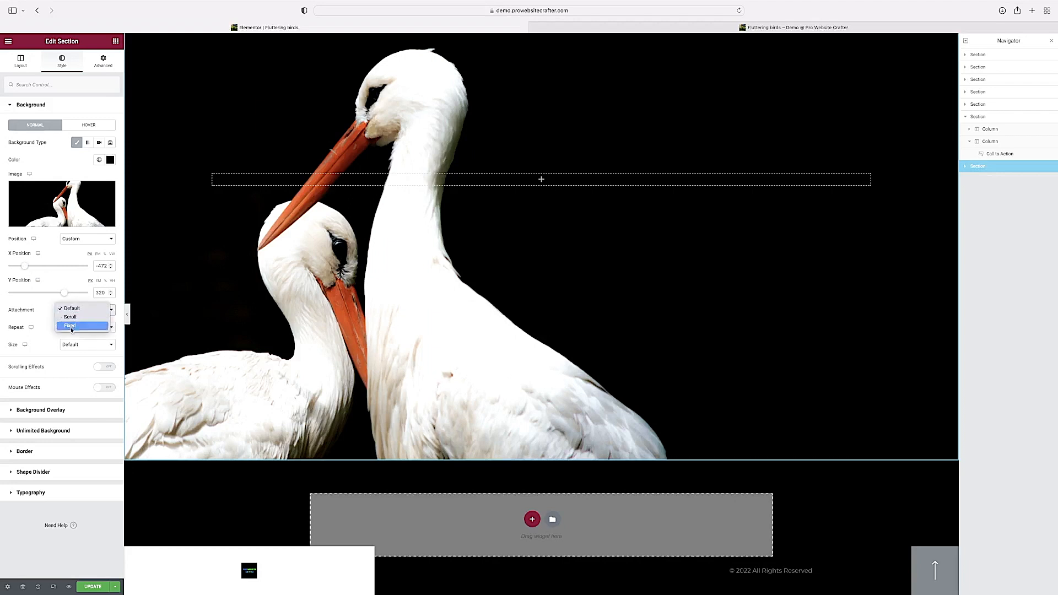
left_click(71, 325)
left_click(76, 339)
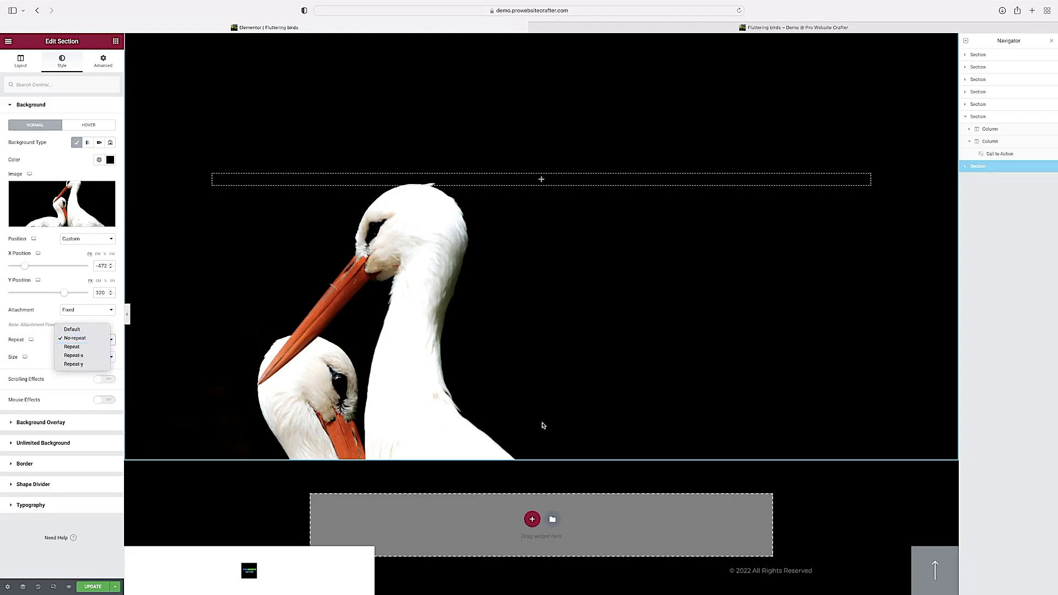
left_click(42, 364)
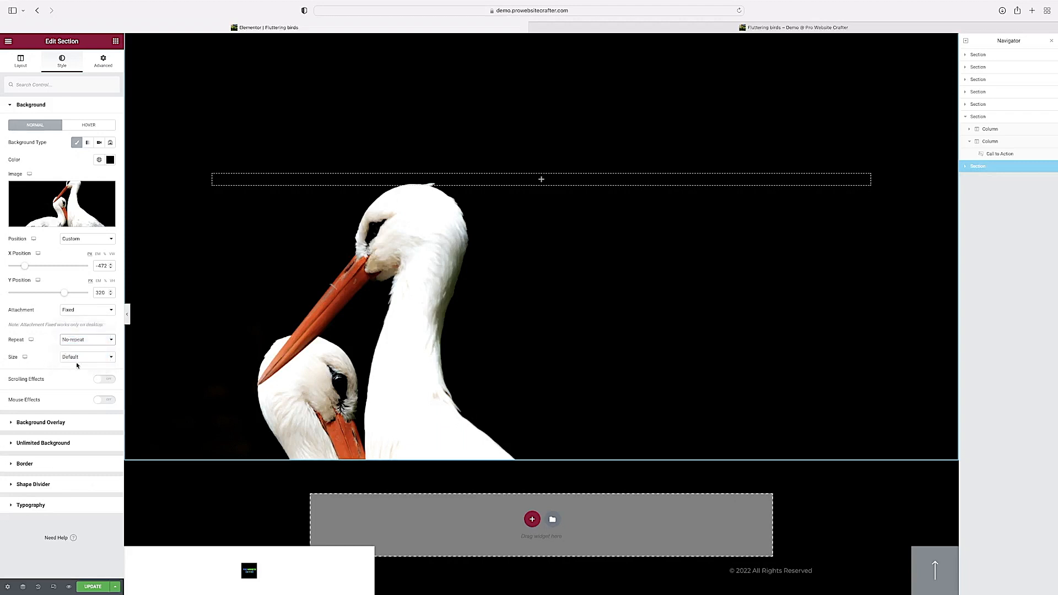
left_click(74, 356)
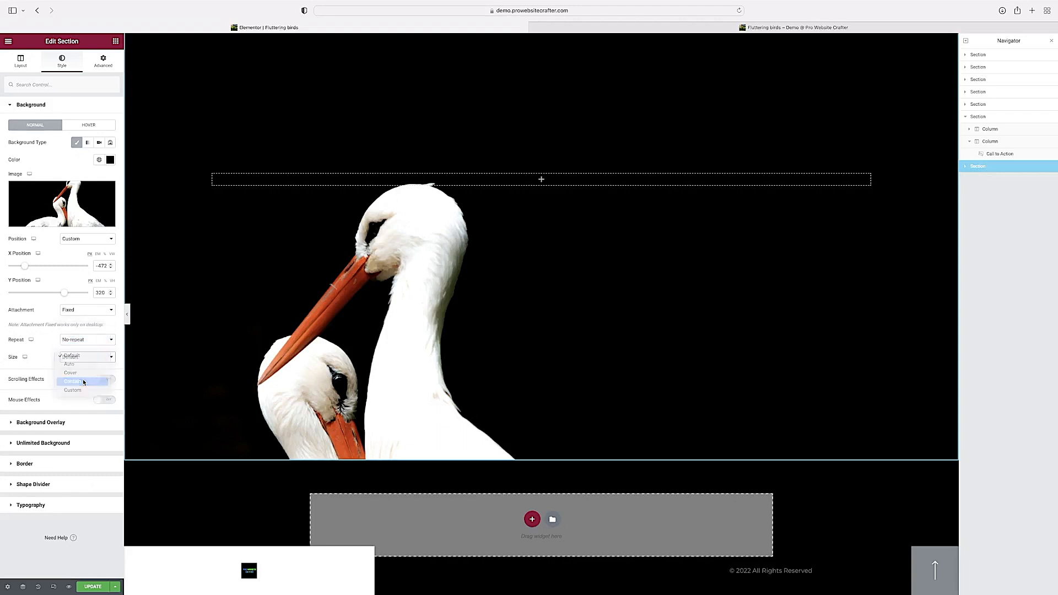
left_click(84, 383)
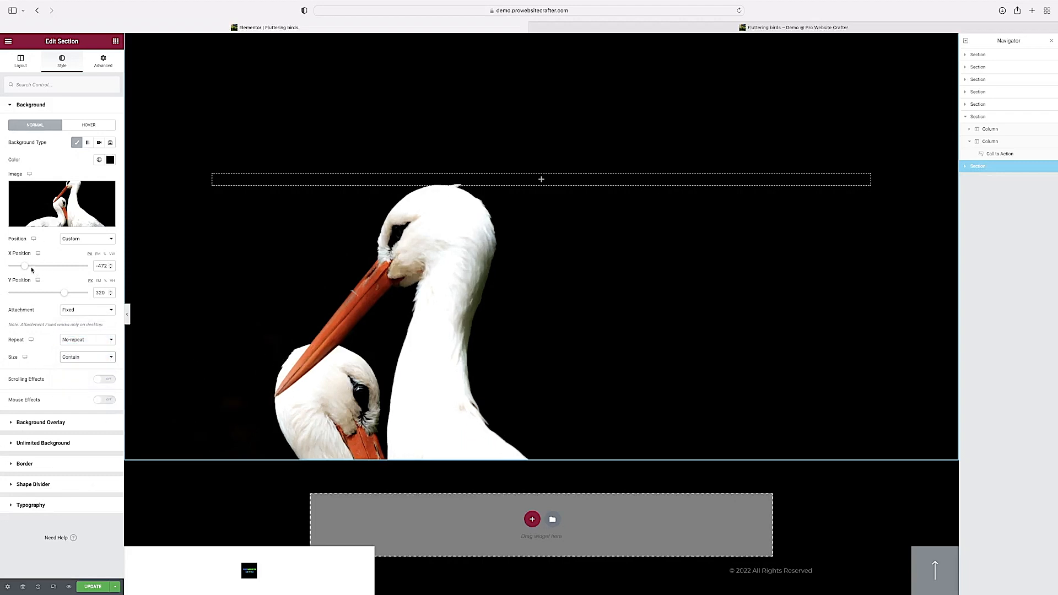
Reset the section background image's X position to 0
left_click_drag(25, 269, 77, 269)
left_click(102, 267)
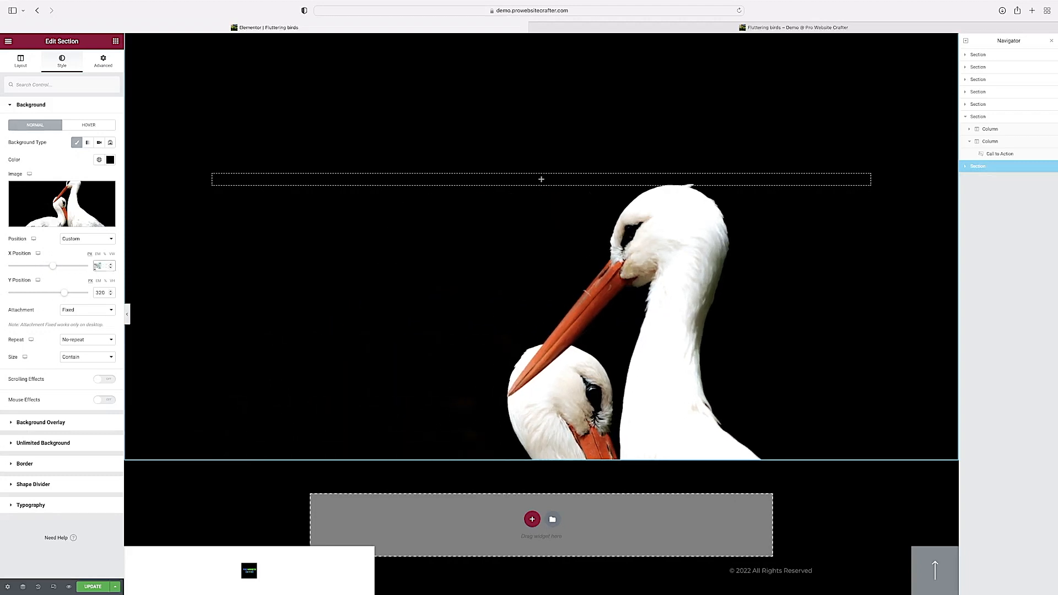
type("0")
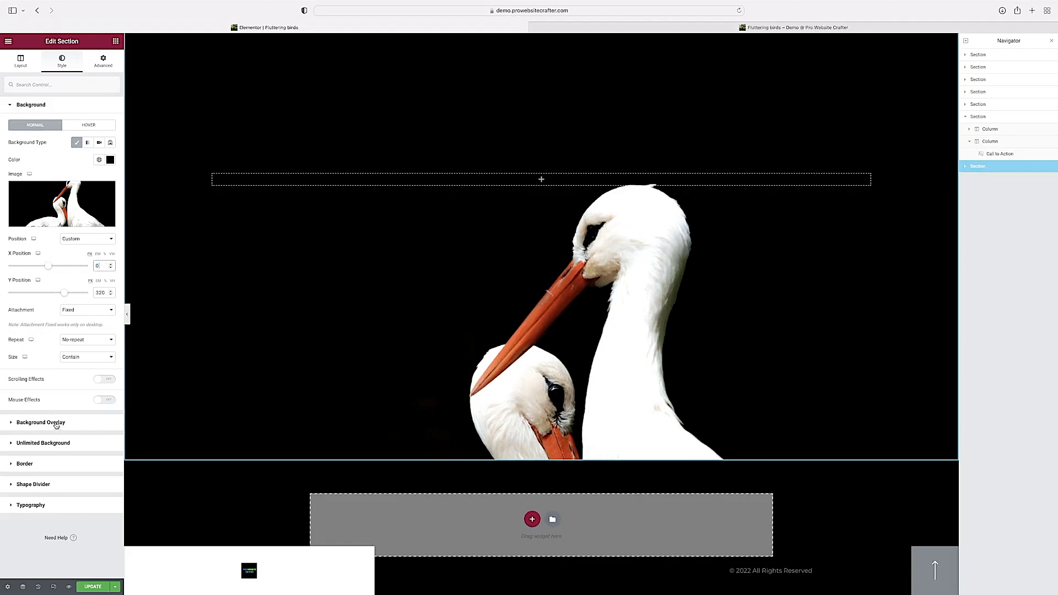
Try the Custom image size, and reposition the Contain-sized background image to X -50 px and Y 271 px
left_click(78, 357)
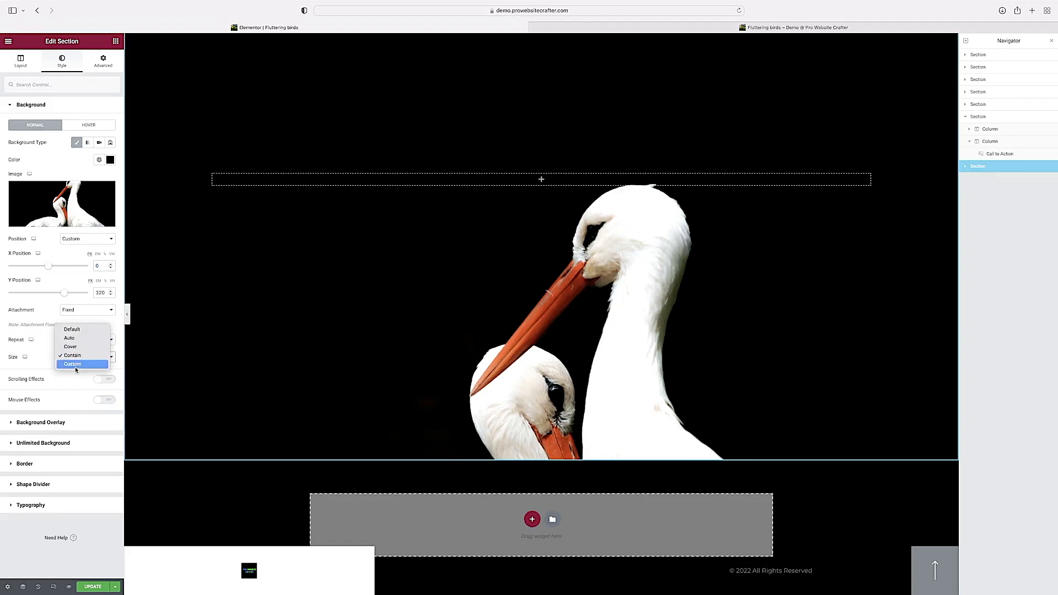
left_click(74, 365)
mouse_move(87, 385)
left_mouse_down()
mouse_move(59, 385)
mouse_move(133, 388)
mouse_move(83, 385)
left_mouse_up()
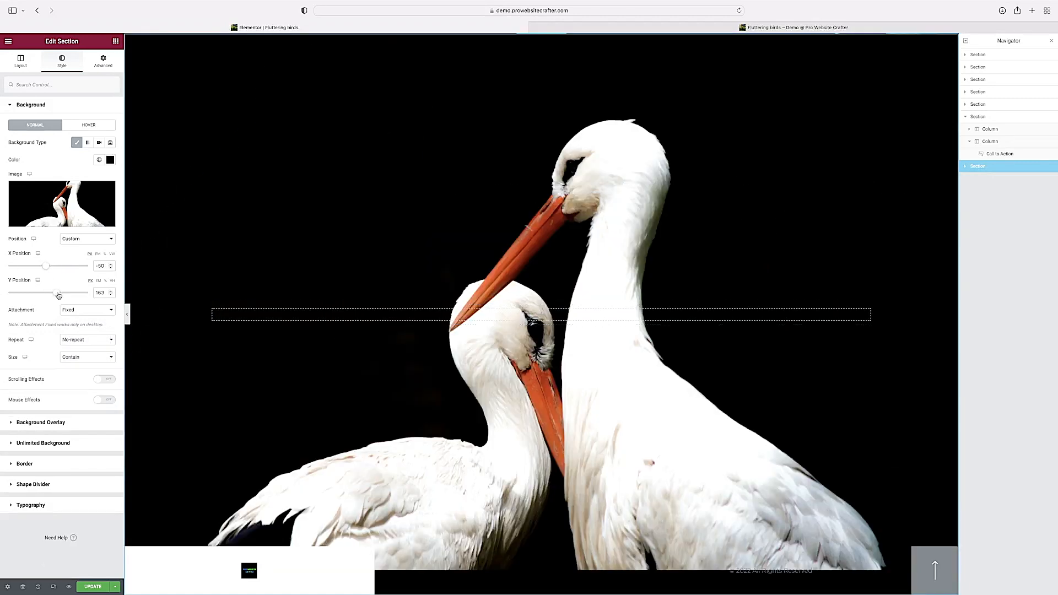
scroll(578, 378, "up", 2)
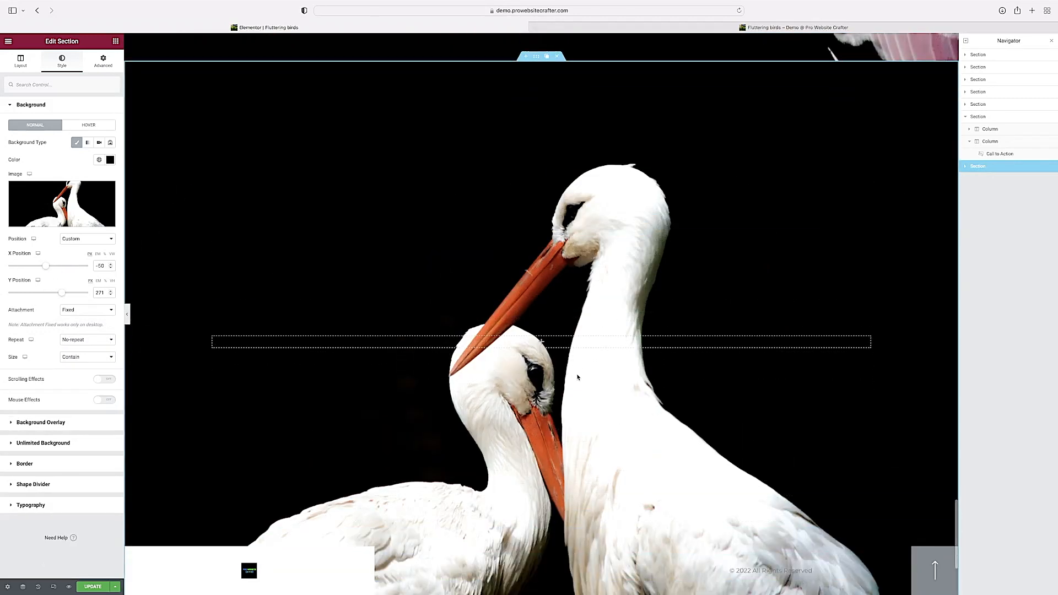
scroll(578, 378, "down", 3)
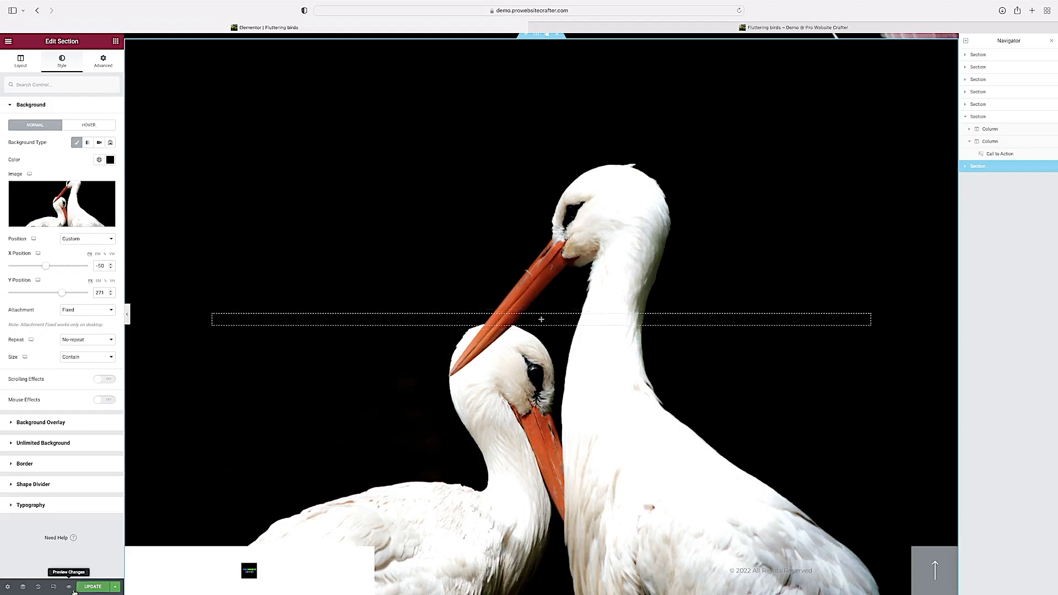
Switch the page preview to the mobile layout and bring the stork section into view
left_click(55, 589)
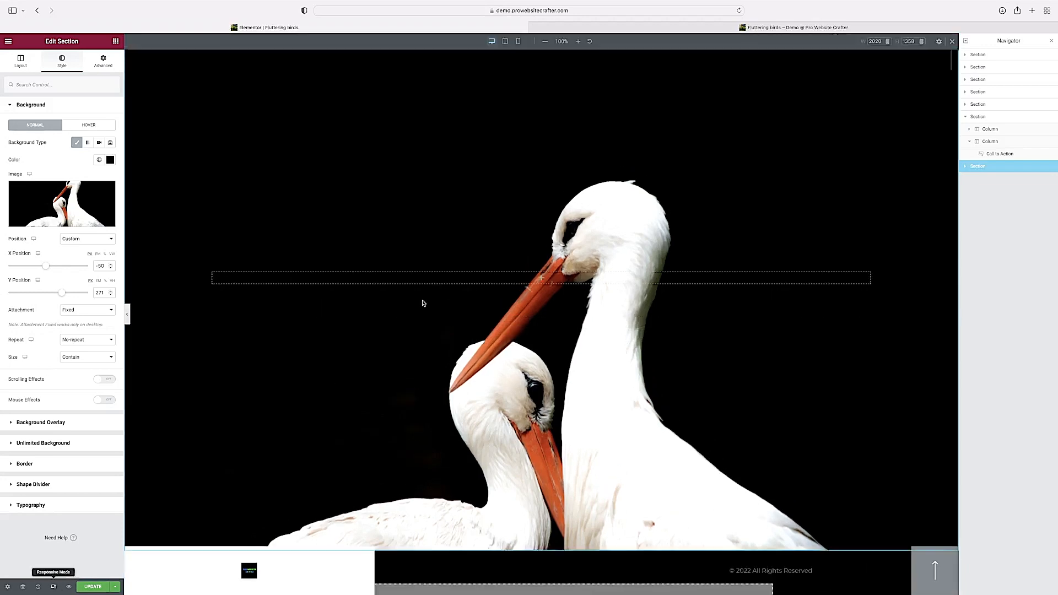
left_click(519, 42)
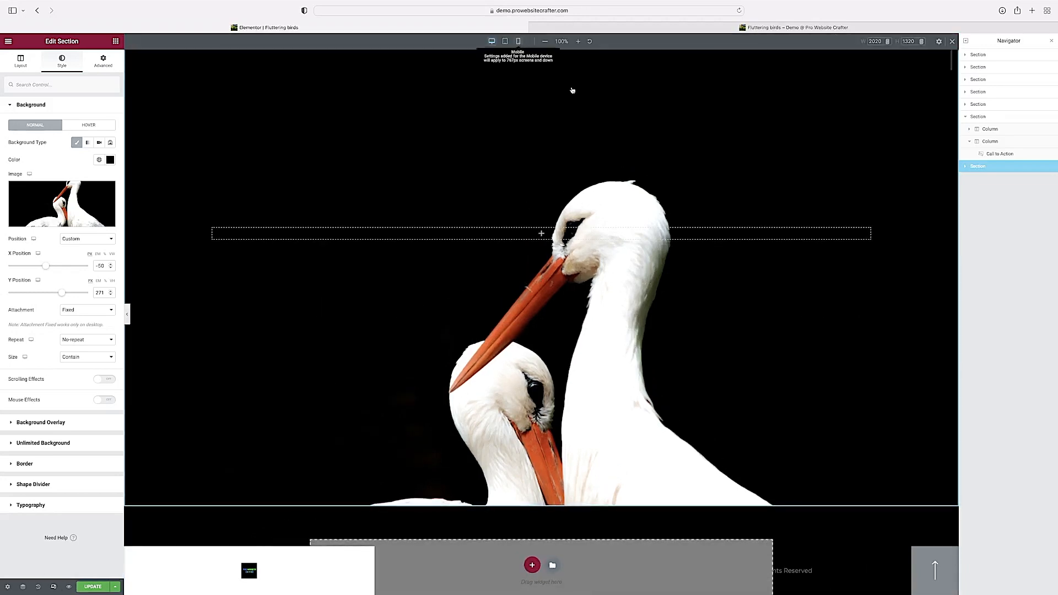
scroll(552, 206, "up", 15)
scroll(546, 205, "down", 2)
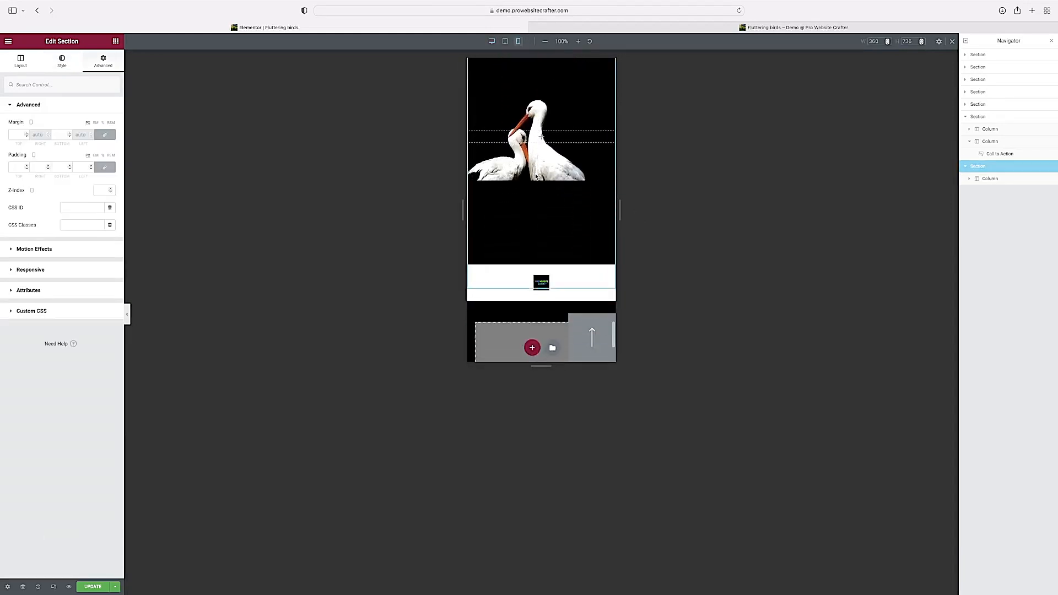
Start a custom CSS rule for the stork section with "selector" and an empty pair of braces
left_click(44, 312)
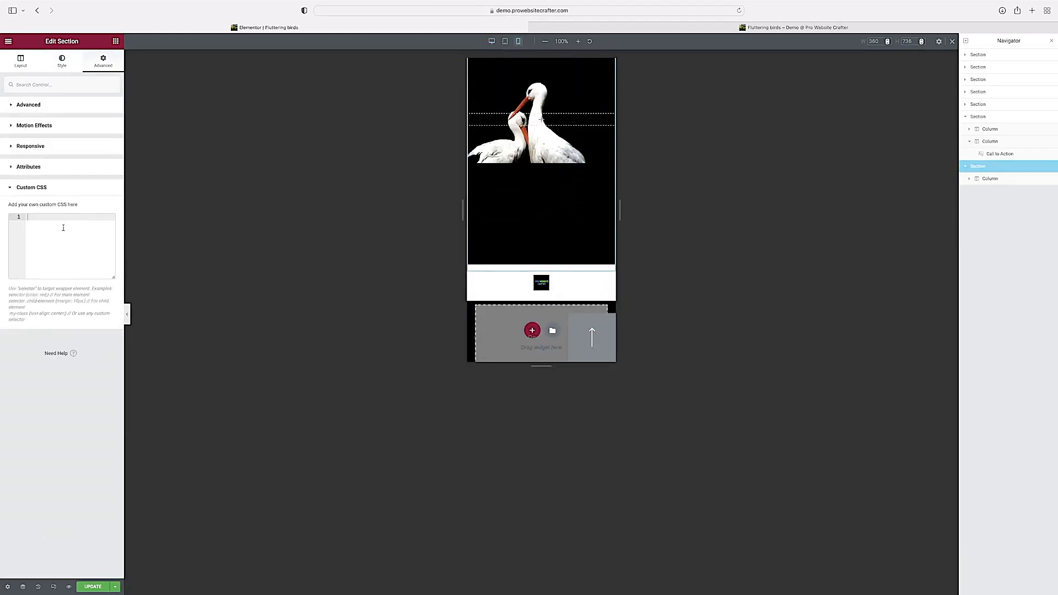
type("sel")
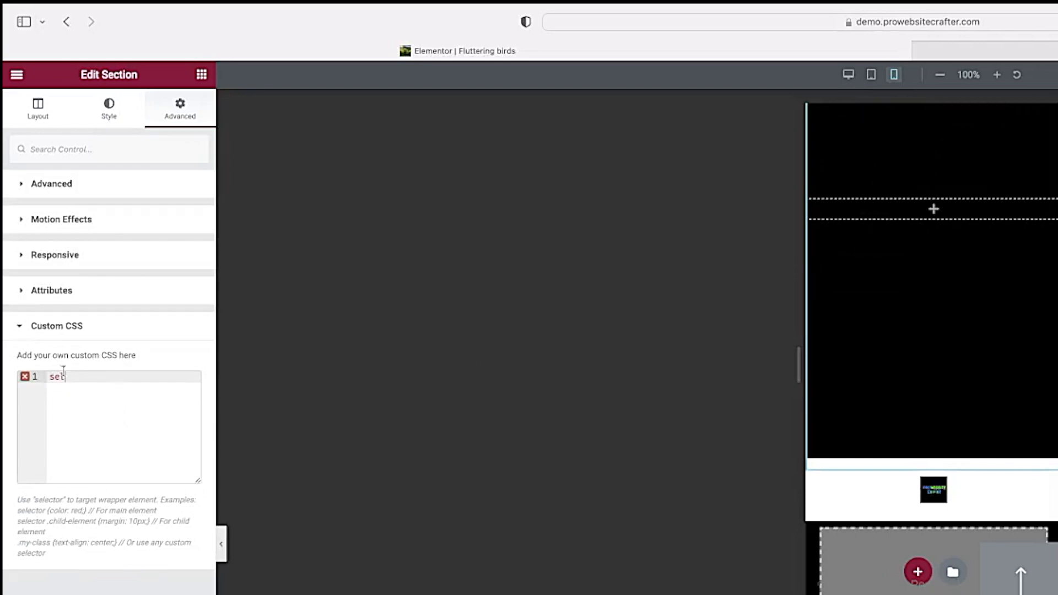
type("ec")
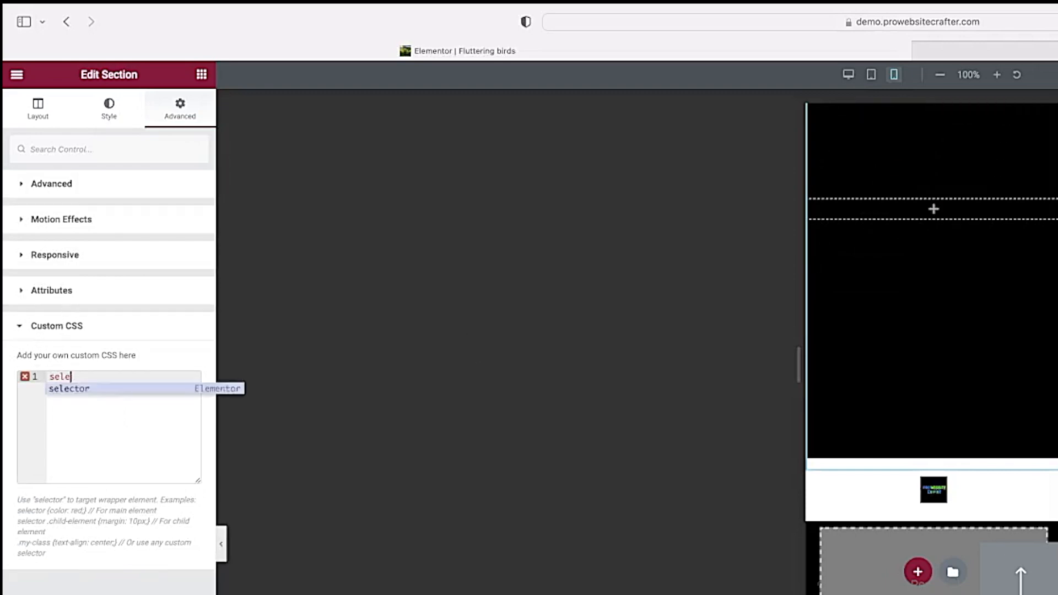
left_click(64, 388)
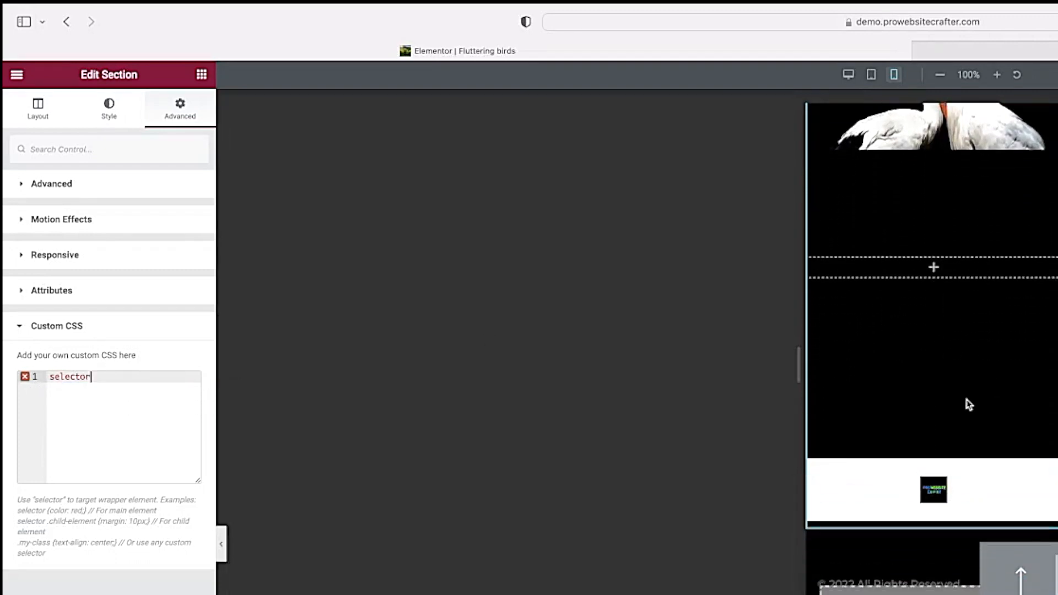
type("{")
key("Return")
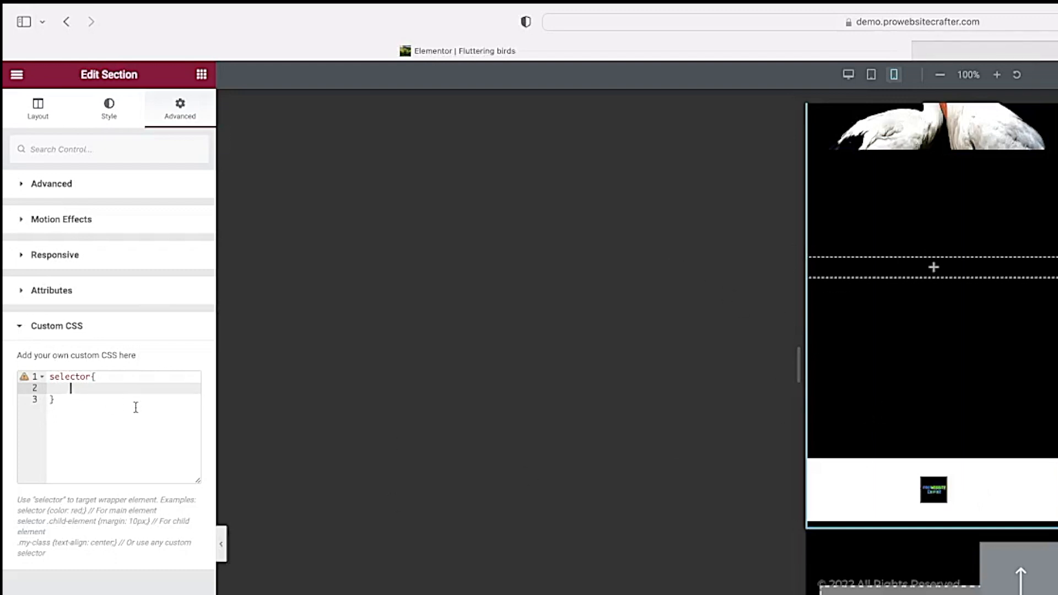
Add "background-attachment: fixed;" to the section's custom CSS rule and check how the background scrolls in the mobile preview
type("bac")
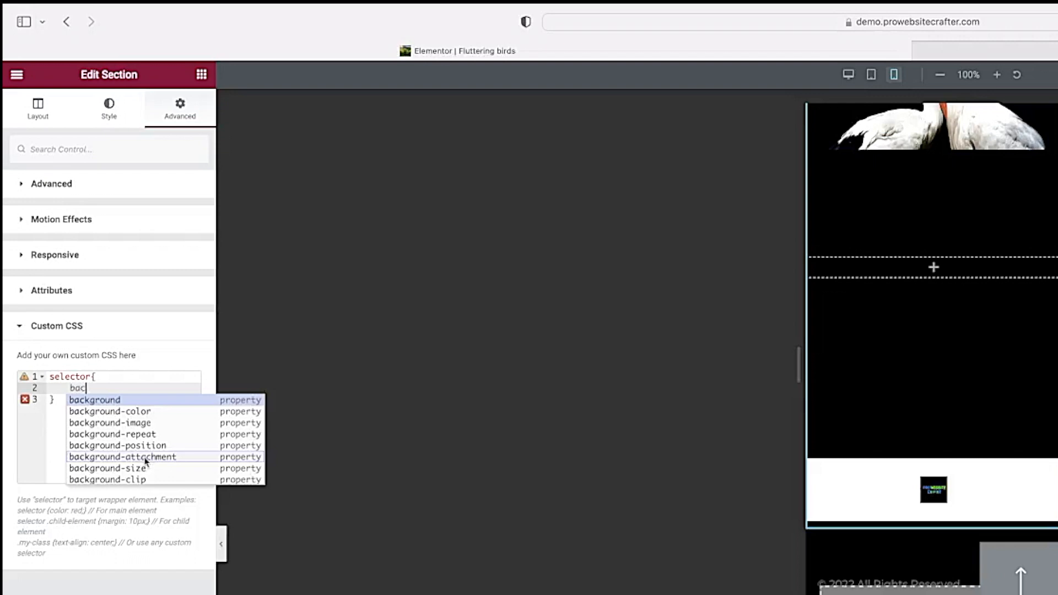
left_click(145, 457)
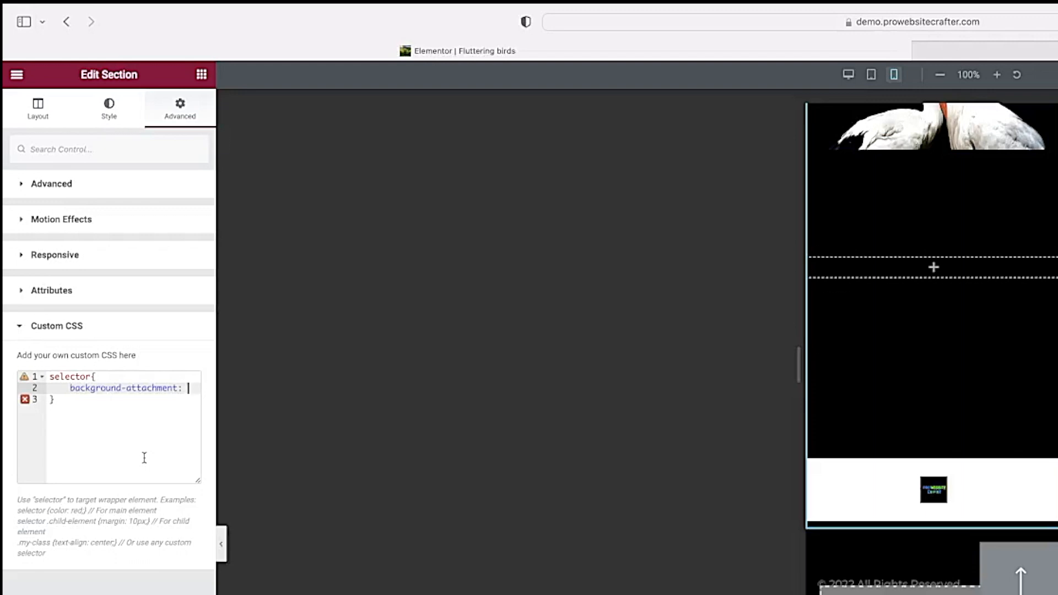
type("fi")
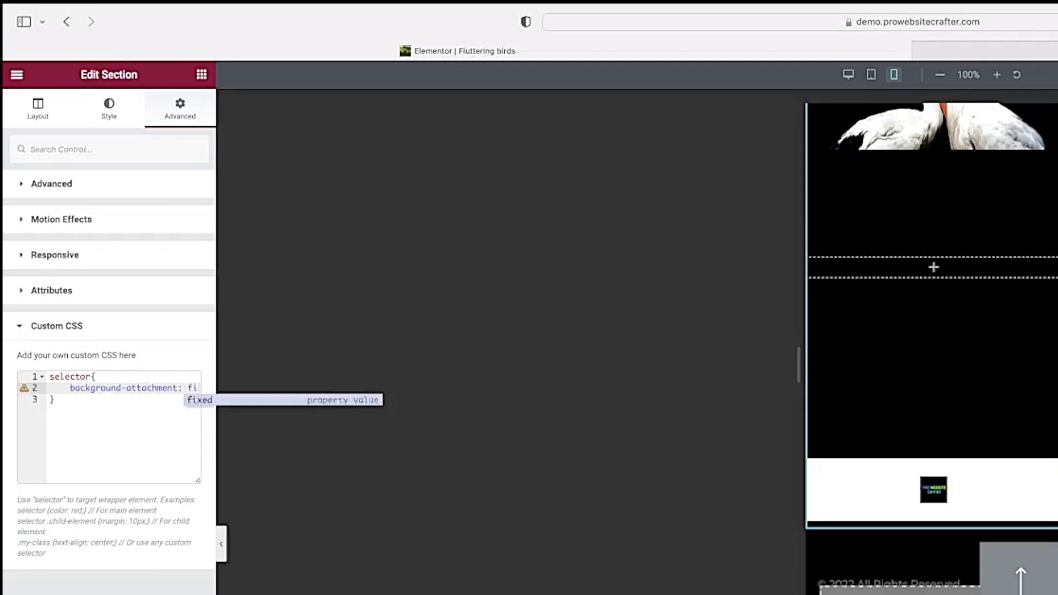
type("x")
type("e;")
type("d;")
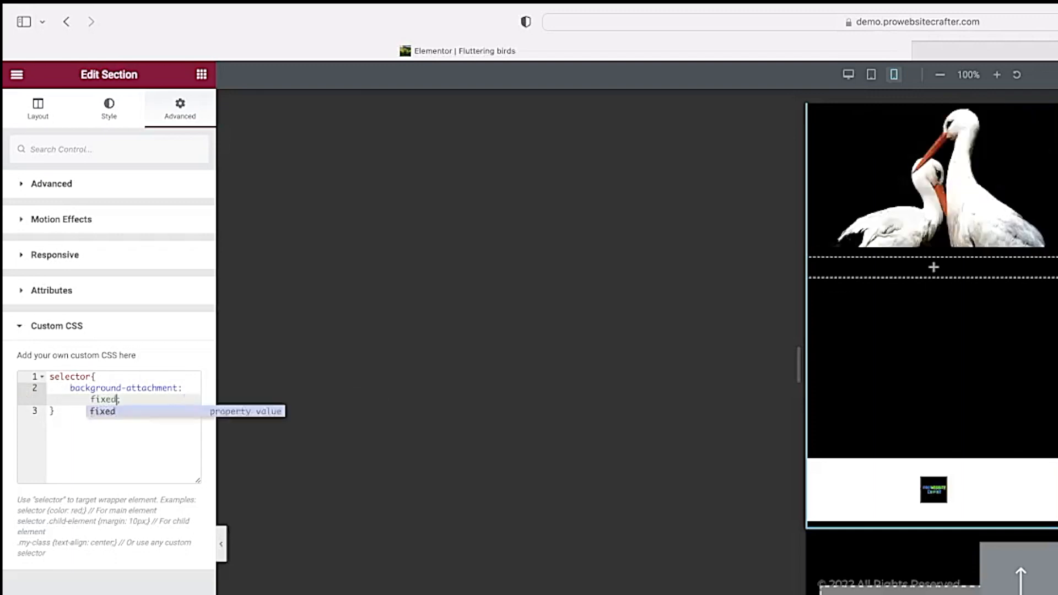
scroll(956, 422, "down", 3)
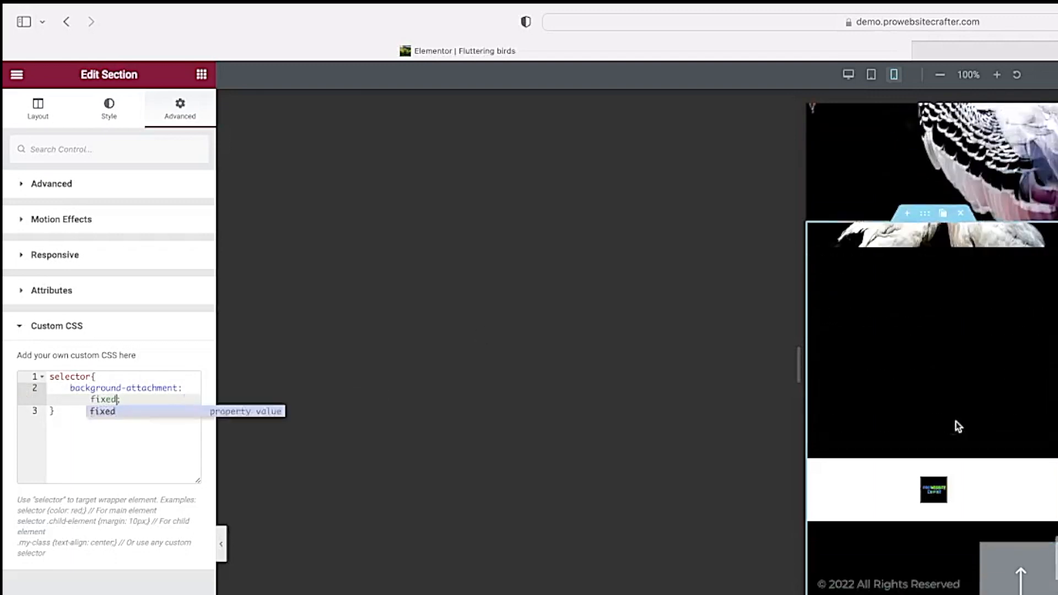
scroll(956, 421, "down", 2)
scroll(956, 421, "up", 2)
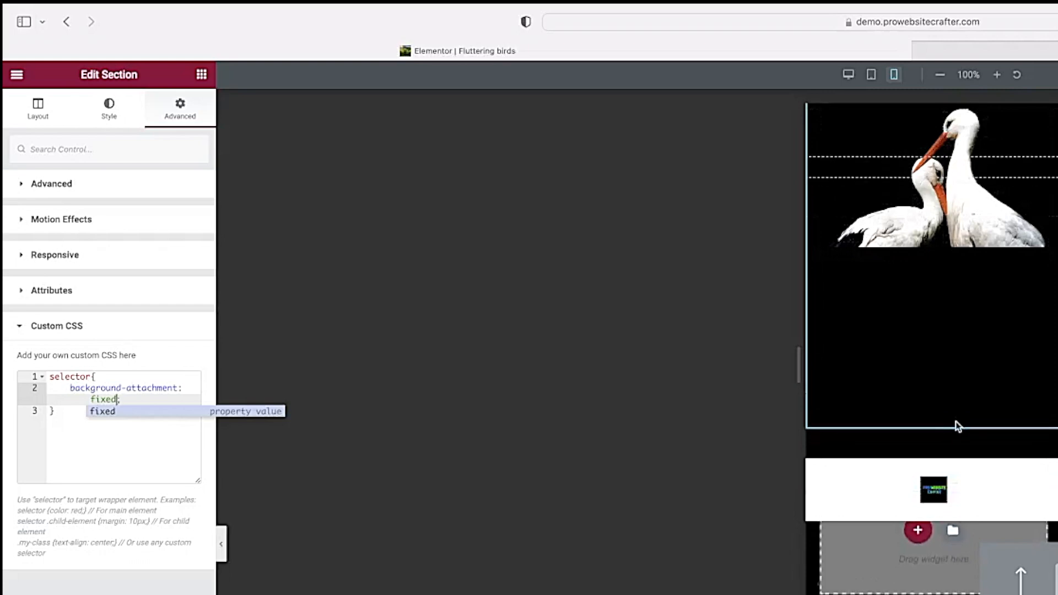
scroll(956, 421, "up", 1)
scroll(956, 421, "down", 1)
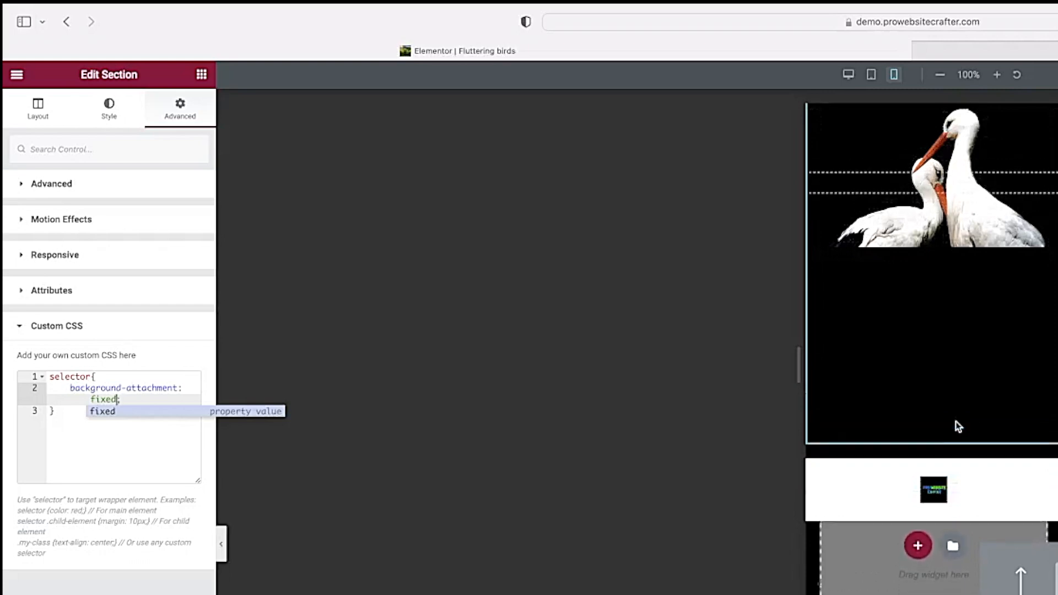
Set the section background image's mobile Y position to about 283 px and check it in the preview
left_click(109, 114)
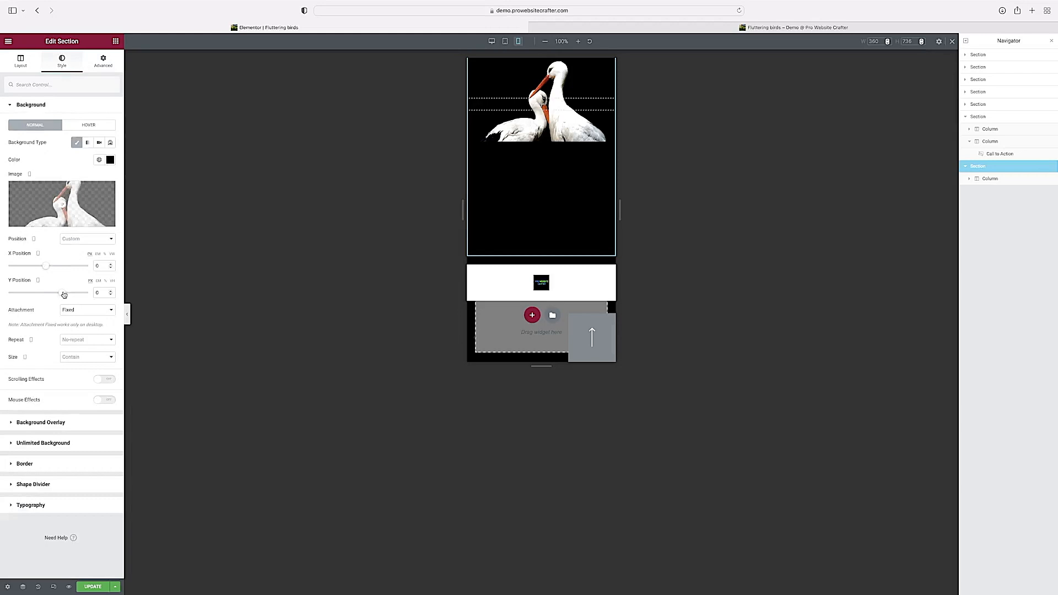
mouse_move(64, 294)
left_mouse_down()
mouse_move(75, 293)
mouse_move(64, 291)
left_mouse_up()
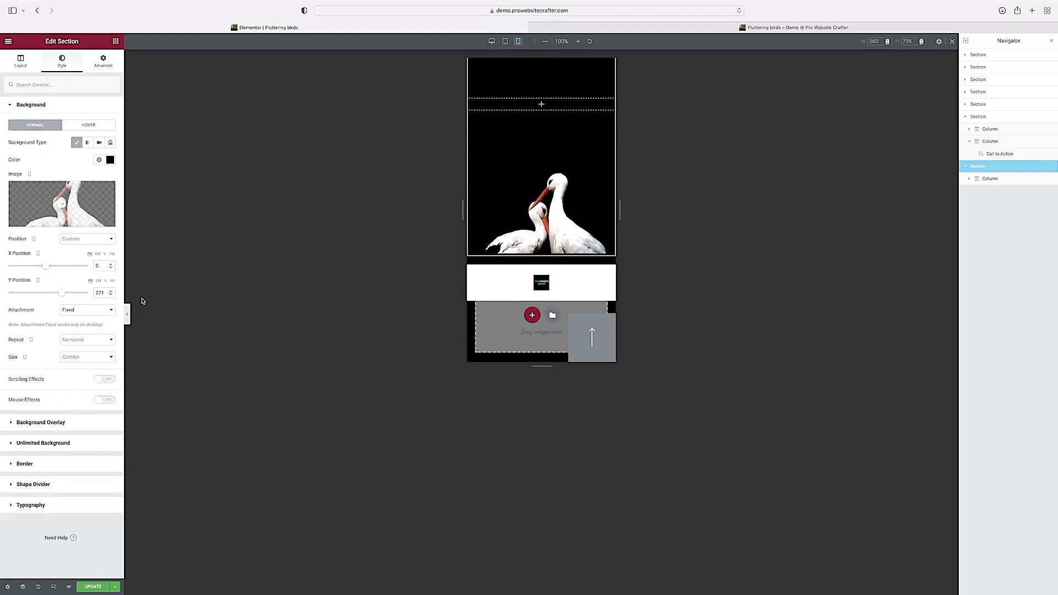
left_click(111, 292)
scroll(508, 168, "down", 1)
scroll(507, 167, "up", 3)
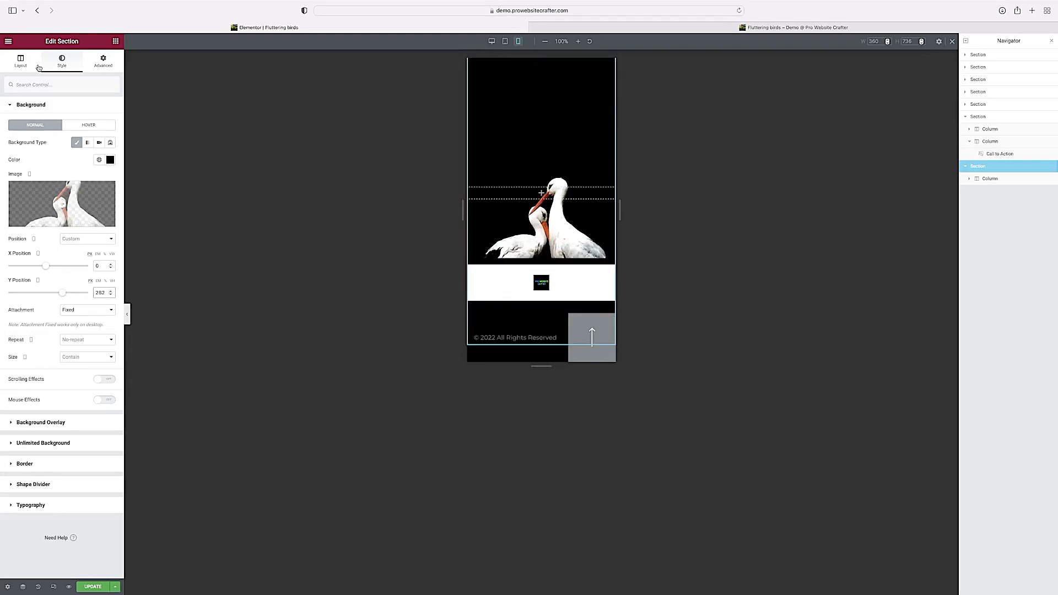
Set the section background image's desktop size to Custom, and return to the mobile layout
left_click_drag(46, 266, 49, 267)
left_click(492, 41)
left_click(73, 357)
left_click(72, 368)
scroll(267, 305, "down", 15)
left_click(518, 41)
scroll(584, 300, "down", 15)
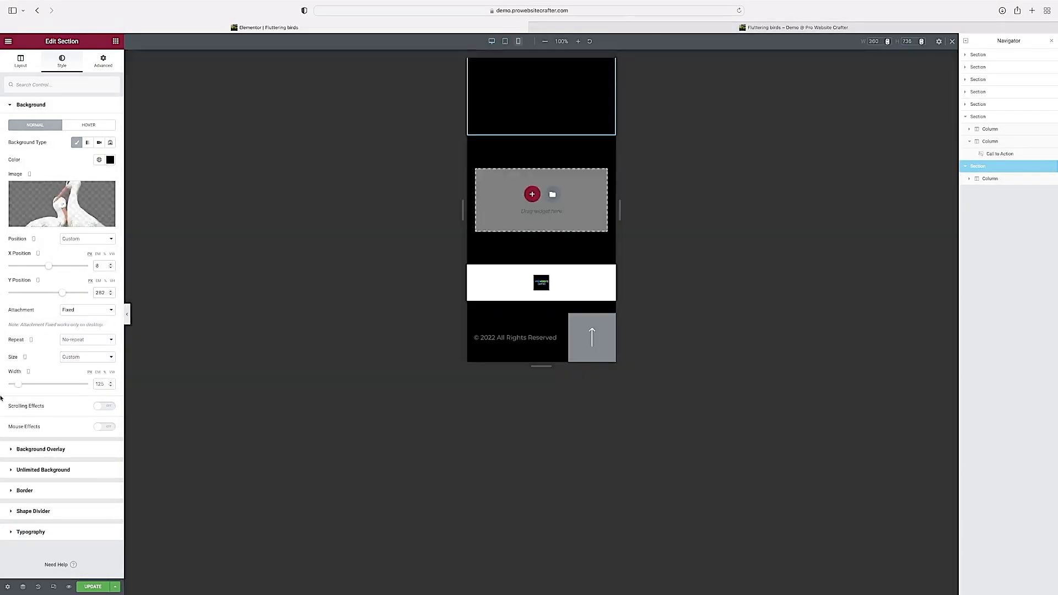
Size the mobile background image to about 694 px wide and reposition it to about X -182 px and Y 141 px
left_click_drag(17, 385, 64, 385)
left_click_drag(49, 266, 57, 295)
scroll(588, 267, "up", 2)
scroll(588, 267, "down", 4)
scroll(543, 244, "up", 1)
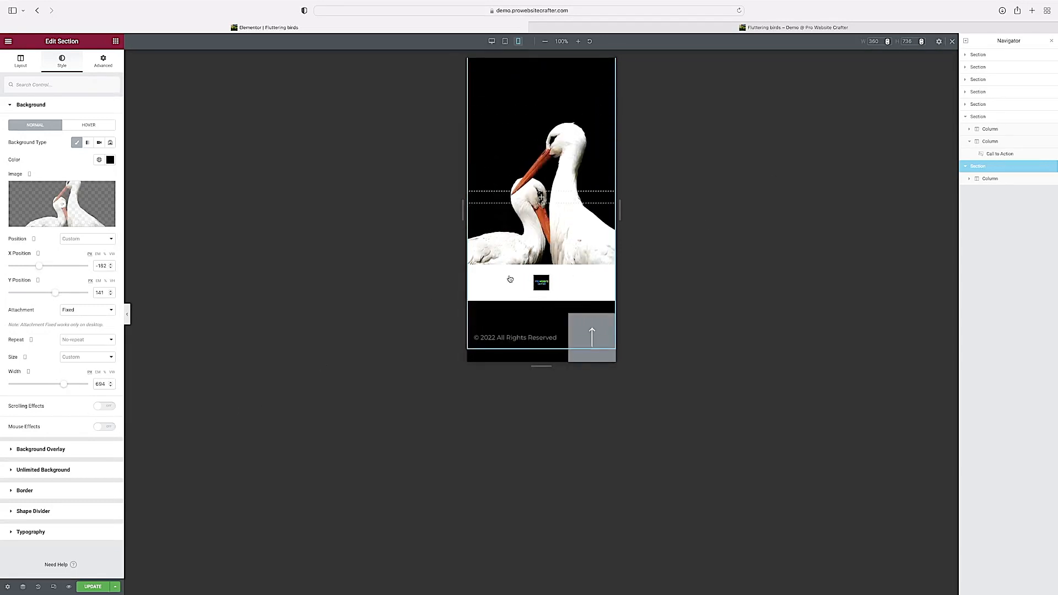
scroll(572, 256, "up", 2)
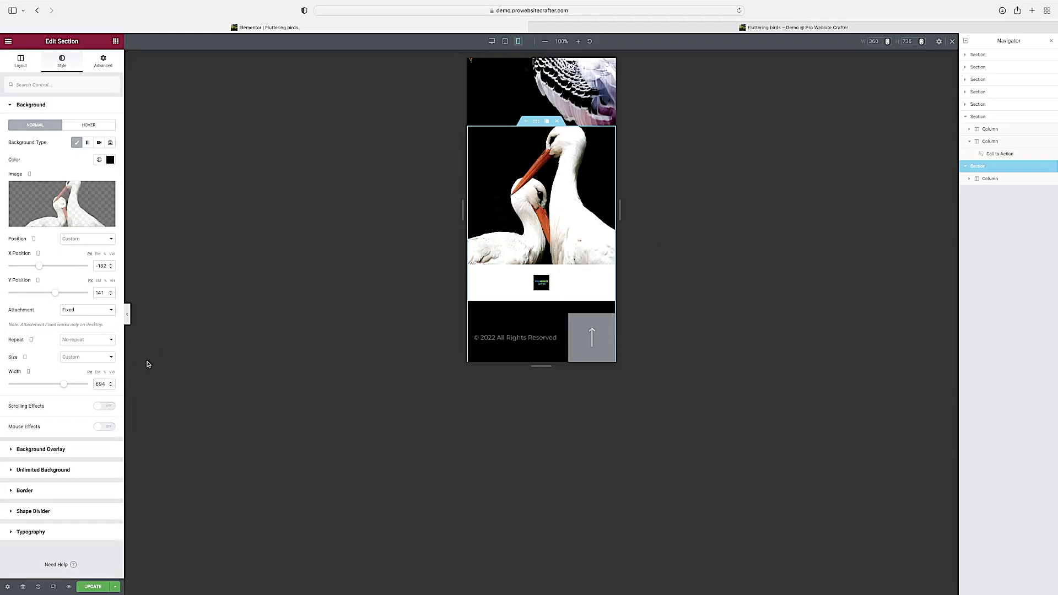
Switch to the tablet layout and set the background image's Y position to about 188 px
left_click(505, 43)
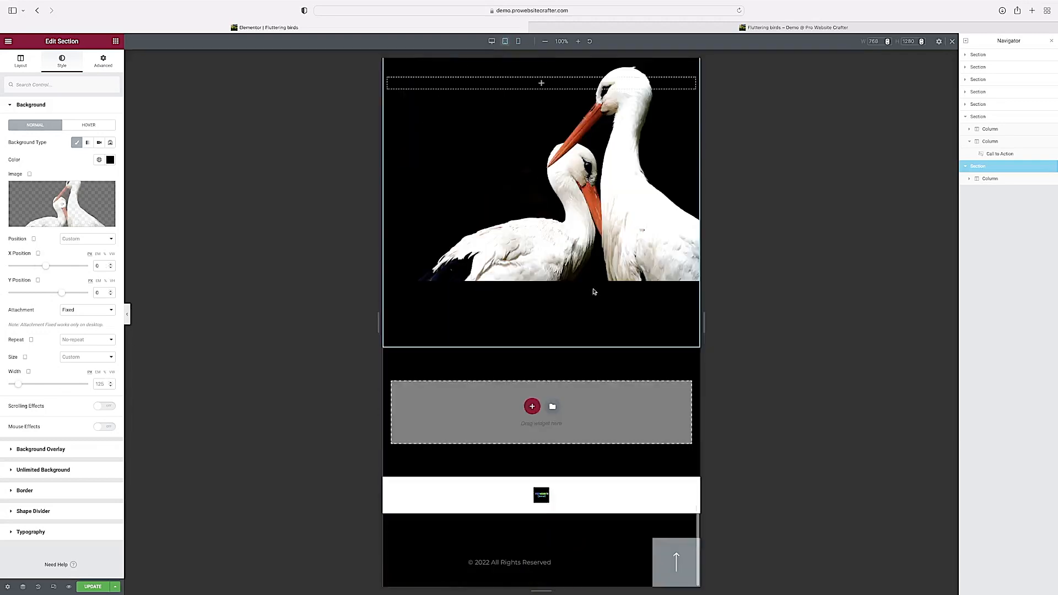
left_click_drag(62, 294, 57, 295)
Set the tablet background image's width to 120 VW and its X position to about -108 px
left_click(111, 372)
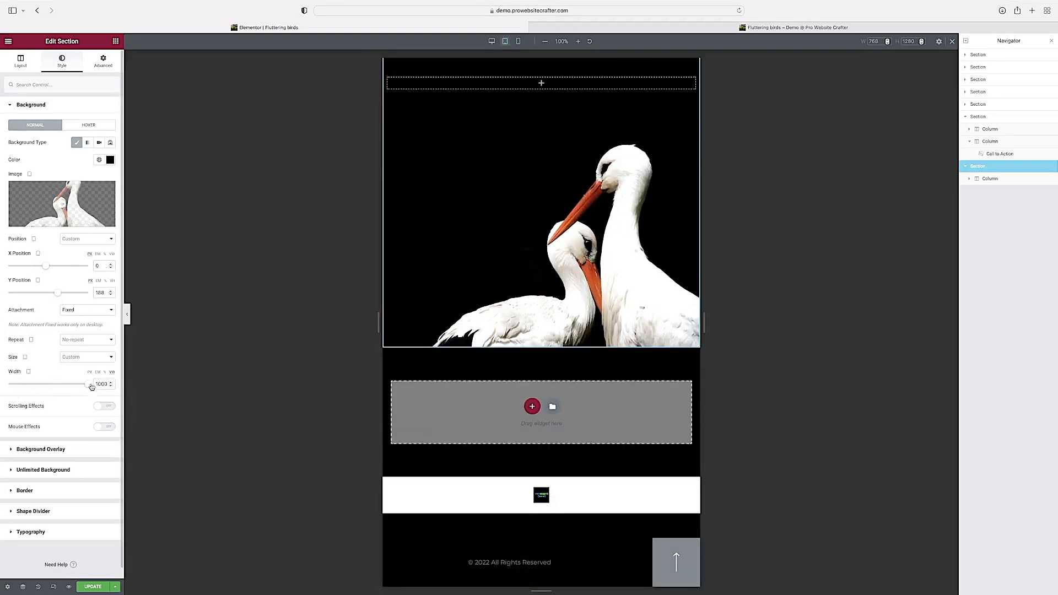
left_click(89, 385)
left_click(103, 385)
key("BackSpace")
type("00")
key("BackSpace")
key("BackSpace")
key("BackSpace")
type("20")
left_click_drag(47, 266, 42, 267)
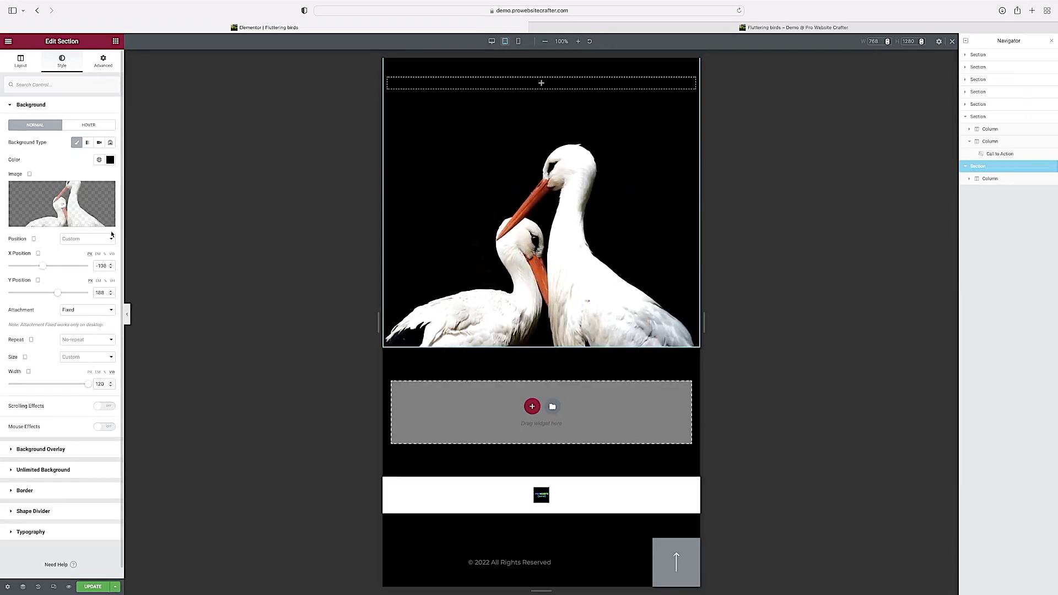
Return to the desktop layout and examine how the stork section's background scrolls
left_click(492, 41)
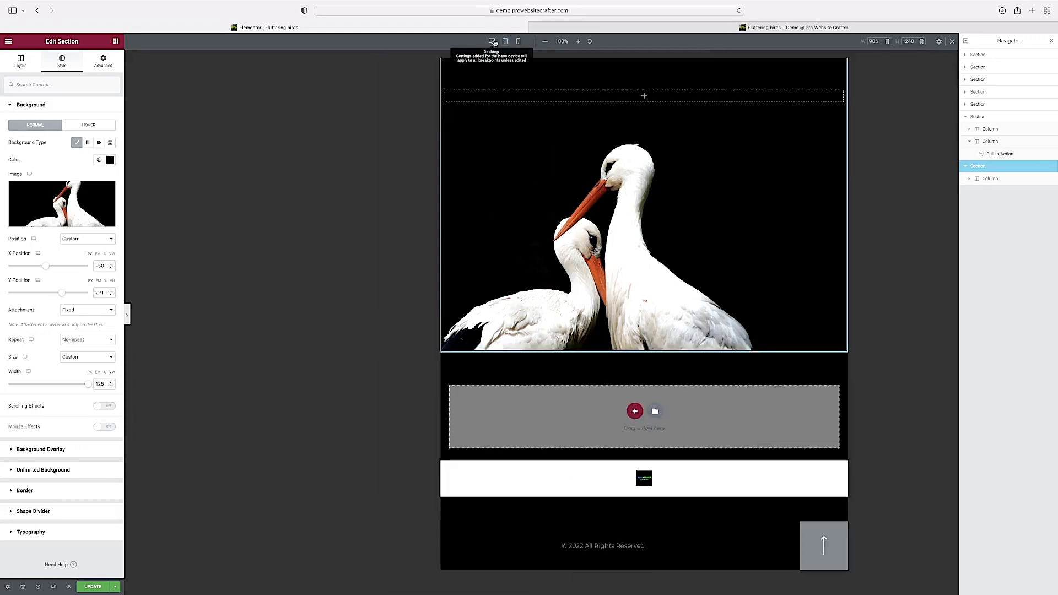
scroll(690, 194, "down", 15)
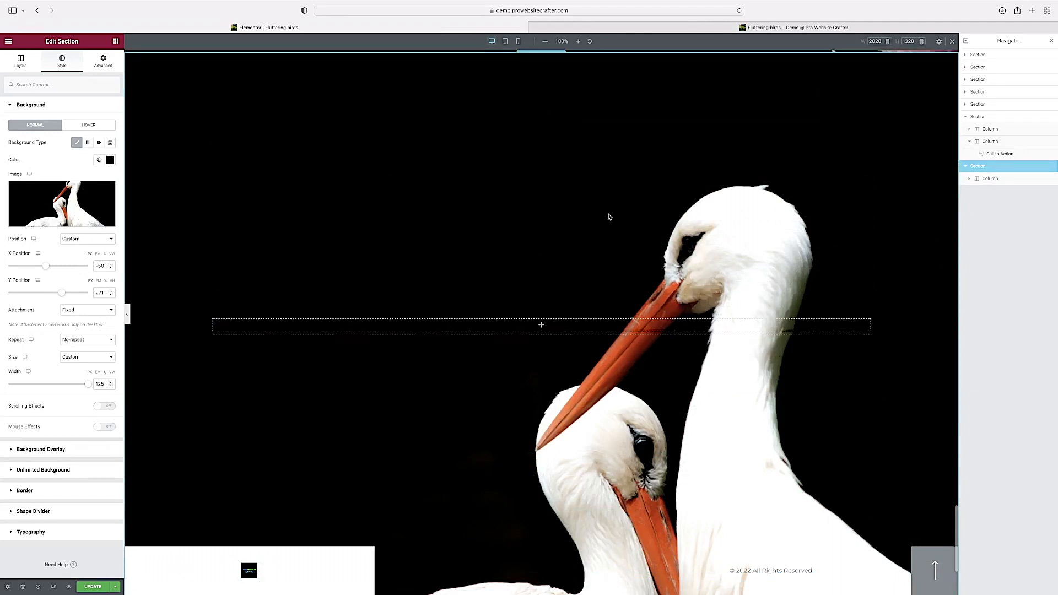
scroll(609, 217, "up", 3)
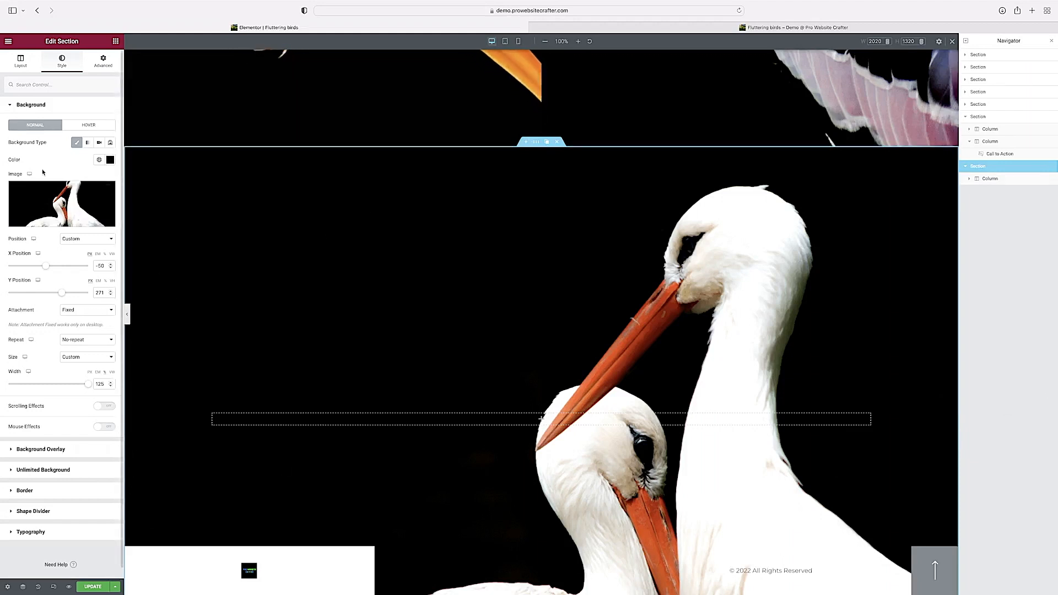
Reduce the stork section's minimum height to 10 VH
left_click(19, 61)
left_click_drag(91, 216, 10, 225)
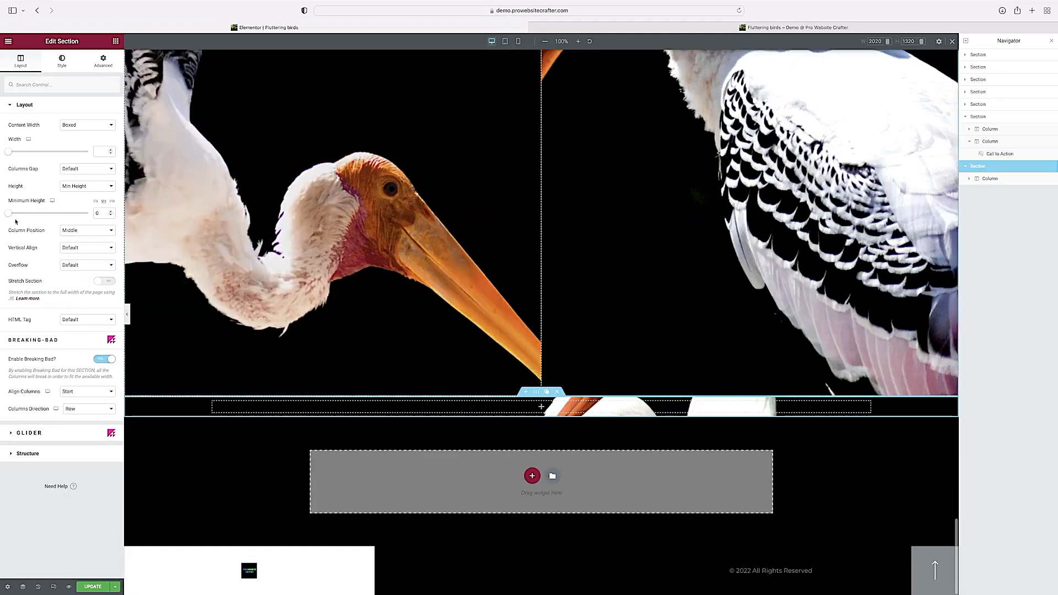
left_click(112, 212)
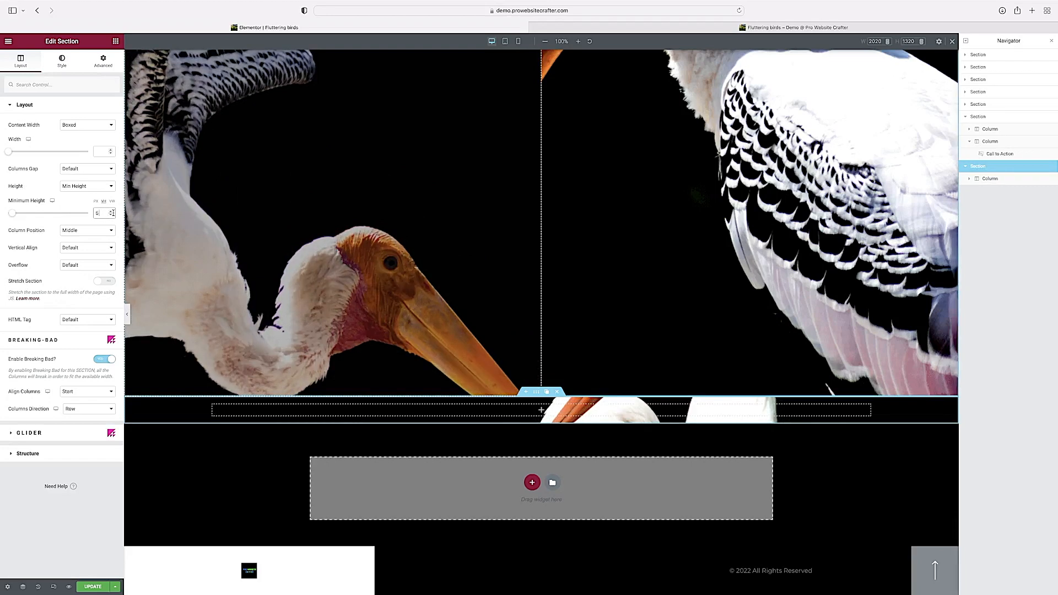
left_click(112, 213)
left_click(111, 212)
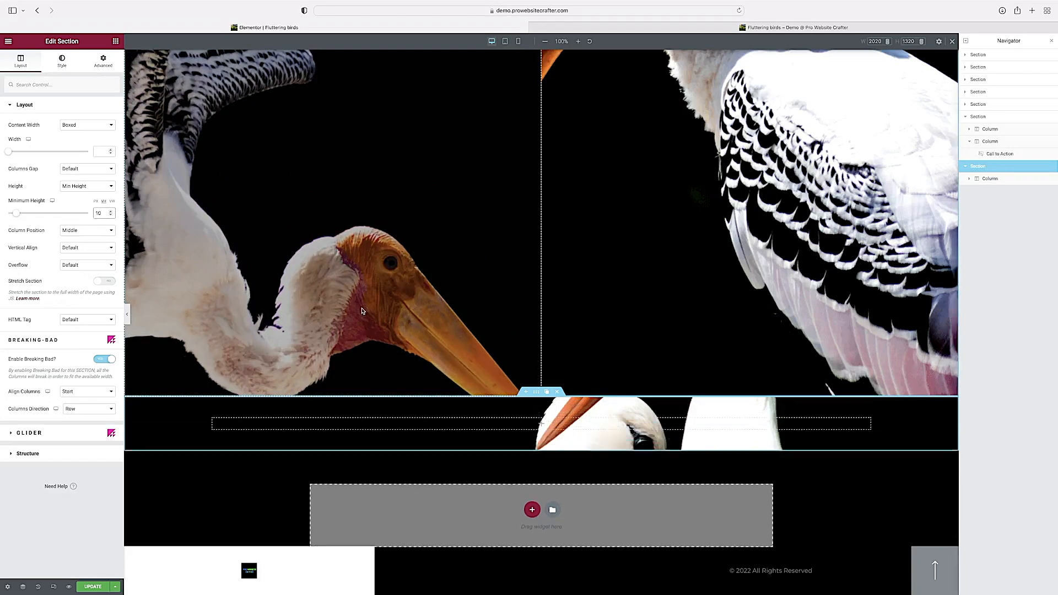
scroll(456, 377, "down", 1)
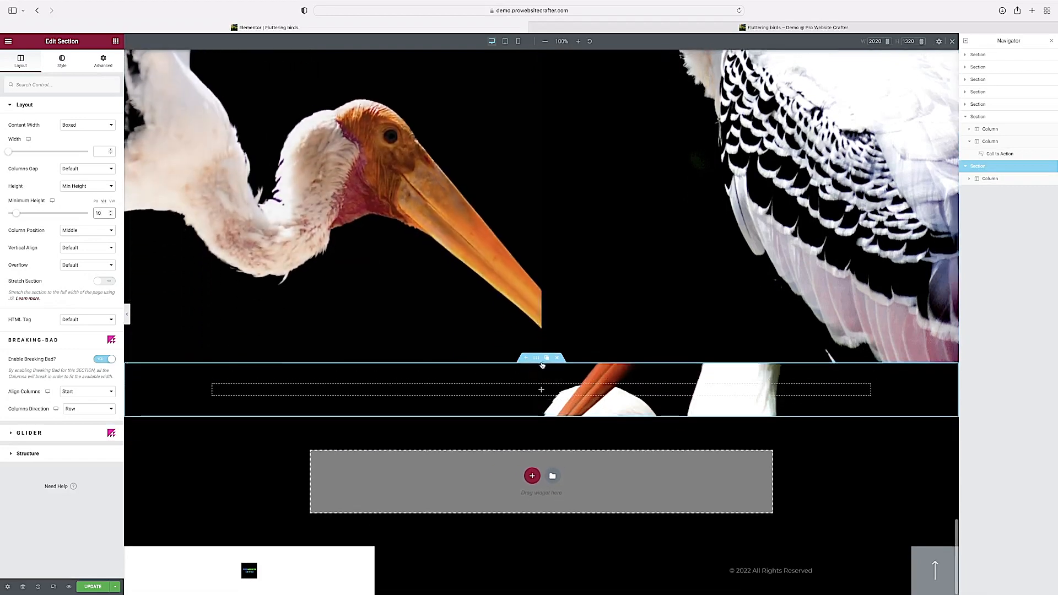
Duplicate the shortened stork section and open the copy's background style settings
left_click(547, 360)
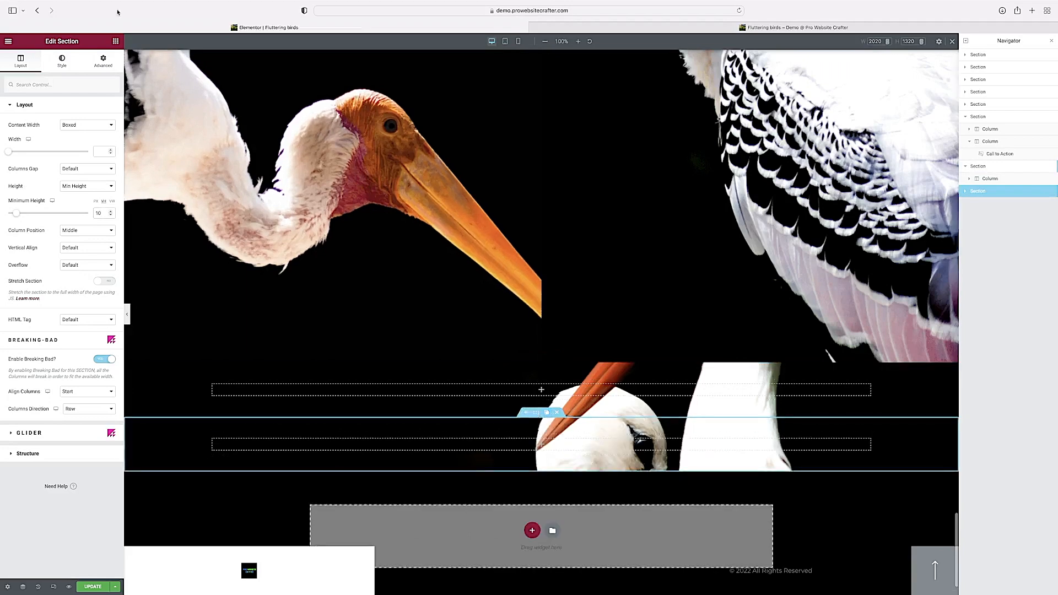
left_click(61, 61)
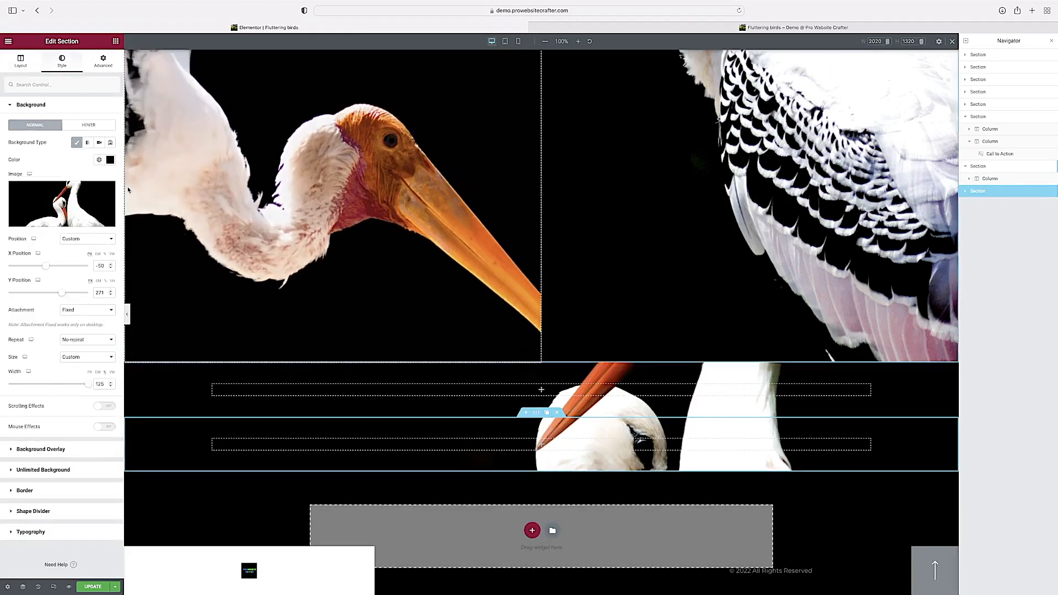
right_click(104, 257)
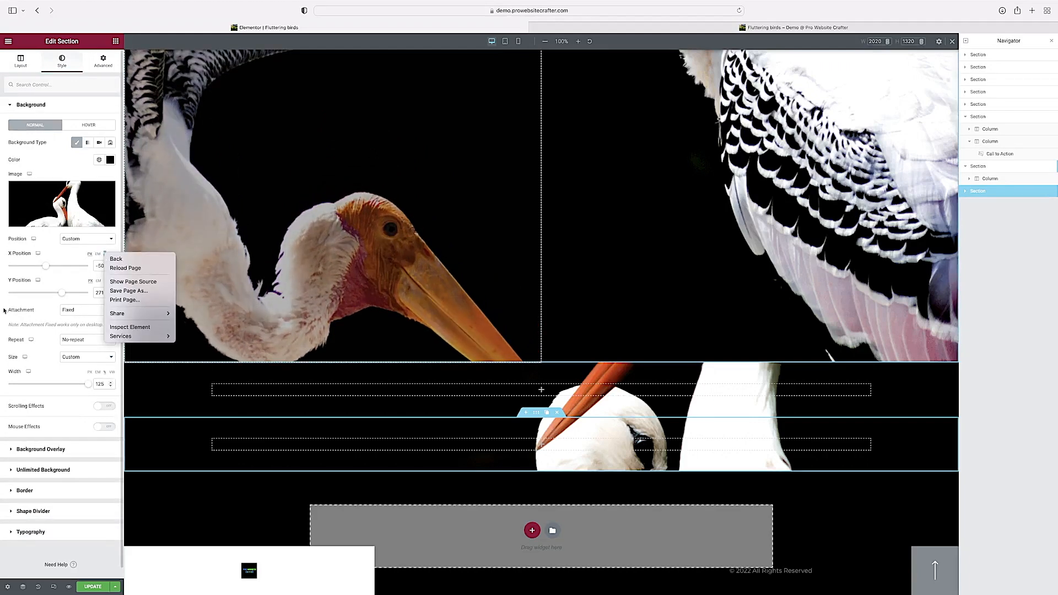
left_click(74, 277)
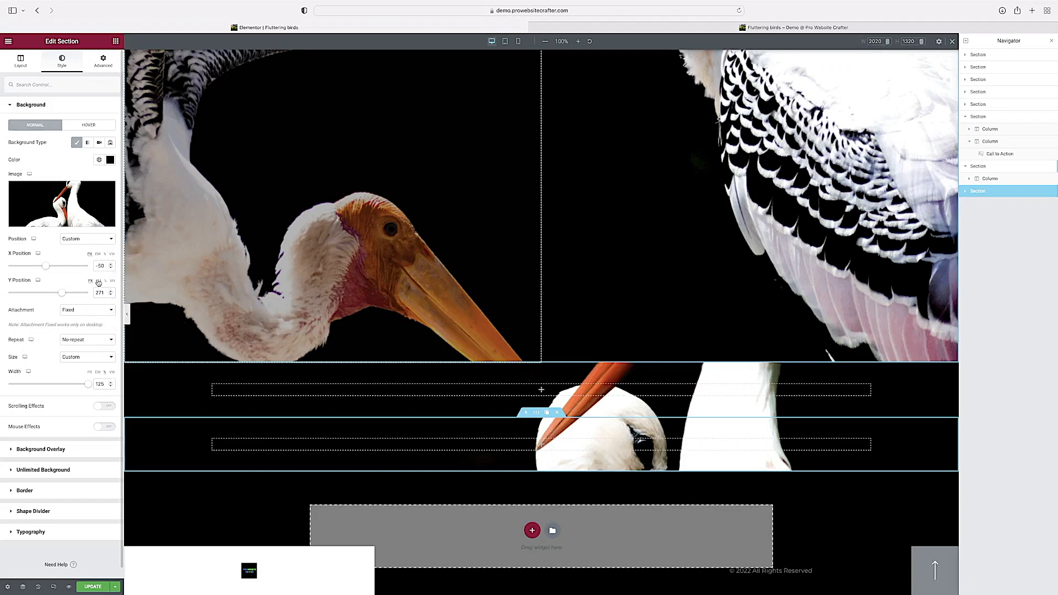
Set the copied stork section's background X position to -23 px and duplicate that section
left_click(111, 265)
left_click(112, 266)
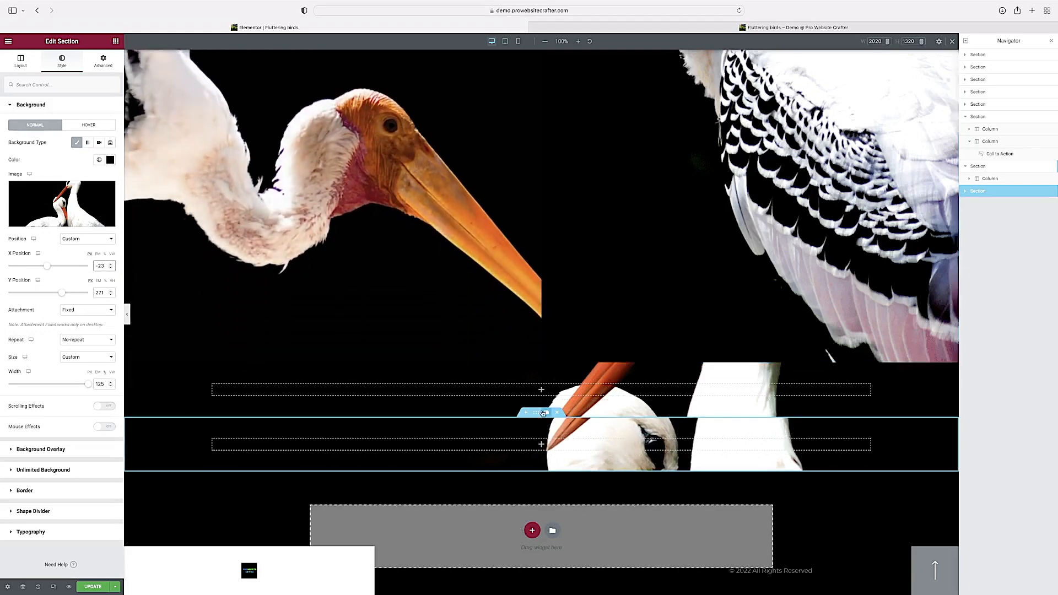
left_click(544, 413)
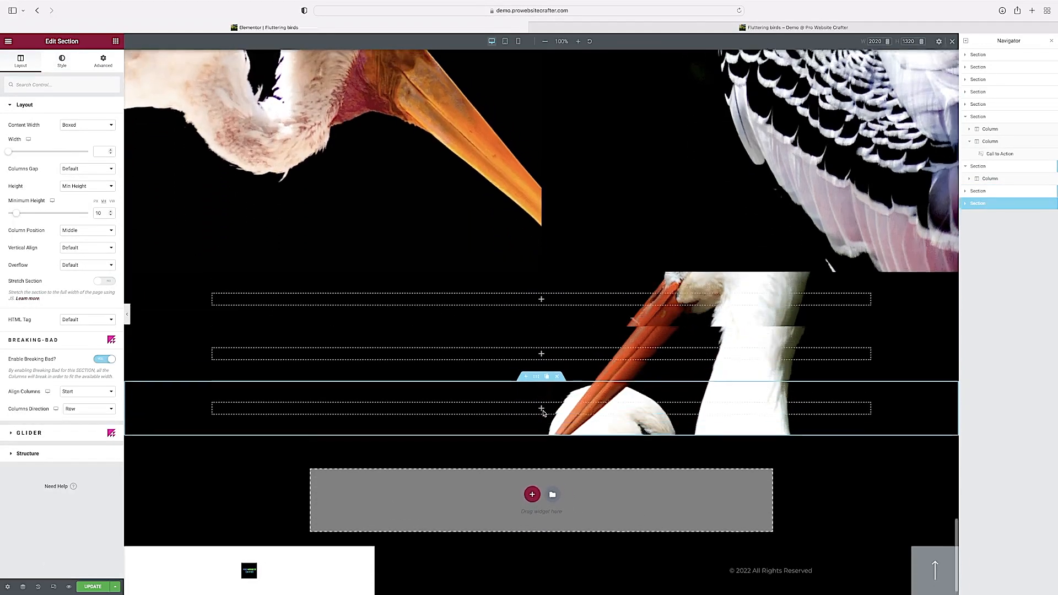
Set the newest stork section's background X position to -64 px
left_click(62, 59)
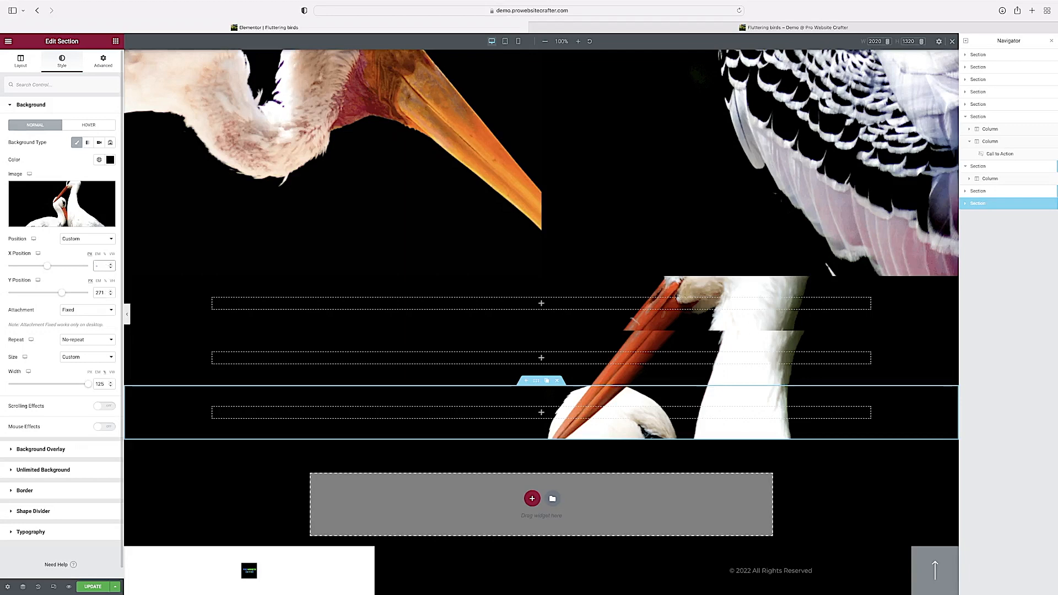
type("236")
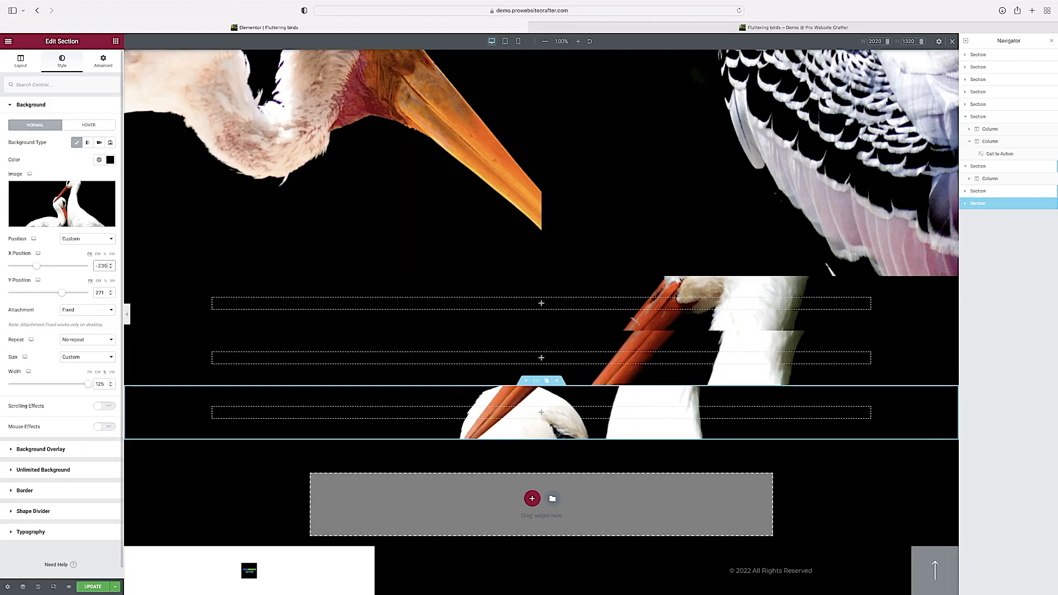
type("4")
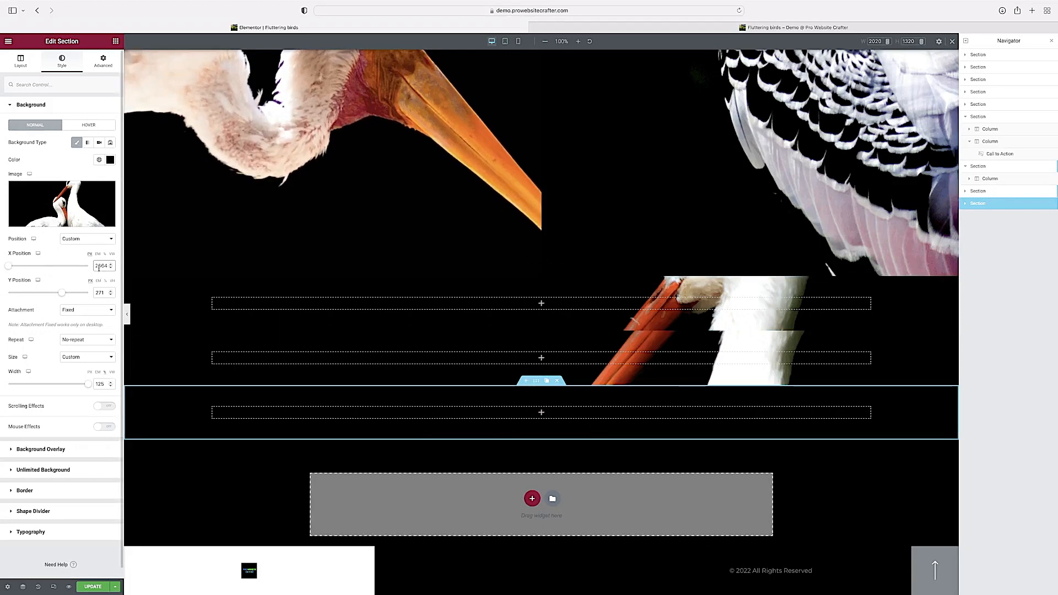
key("BackSpace")
key("BackSpace")
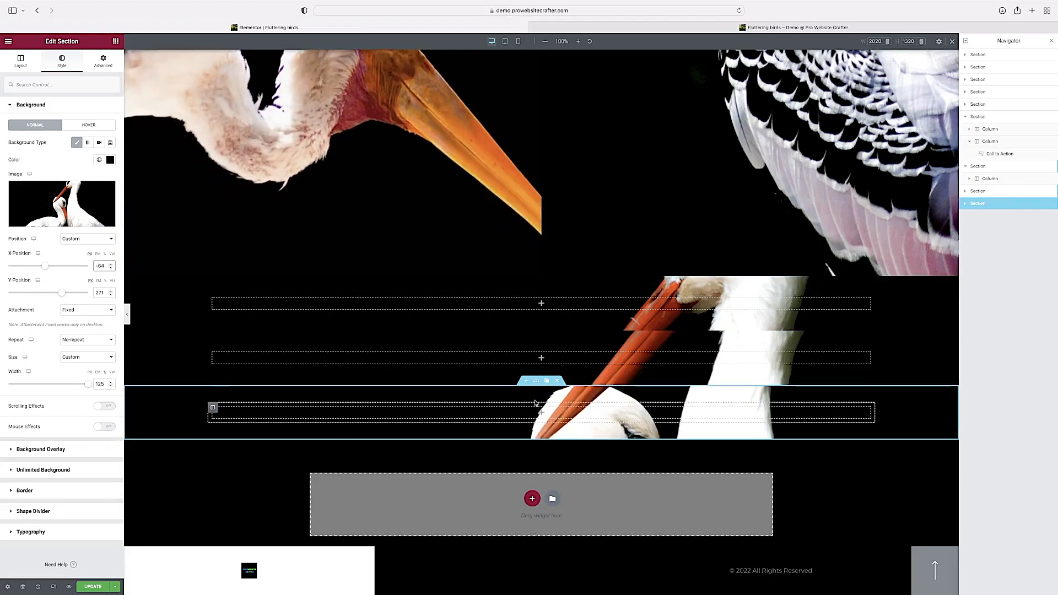
Duplicate the last stork section and set the copy's background X position to -42 px
right_click(538, 383)
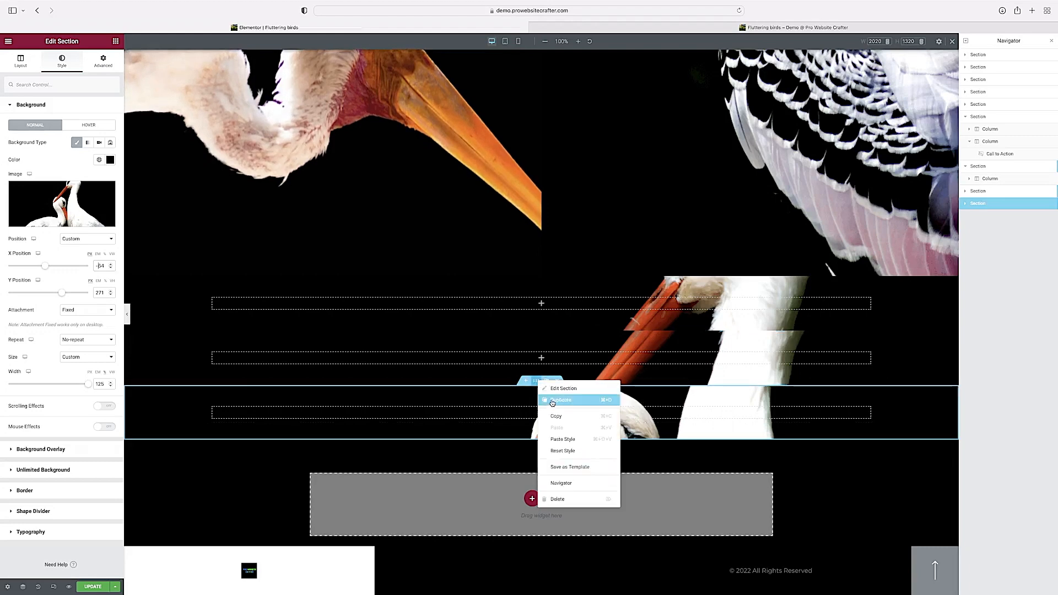
left_click(553, 401)
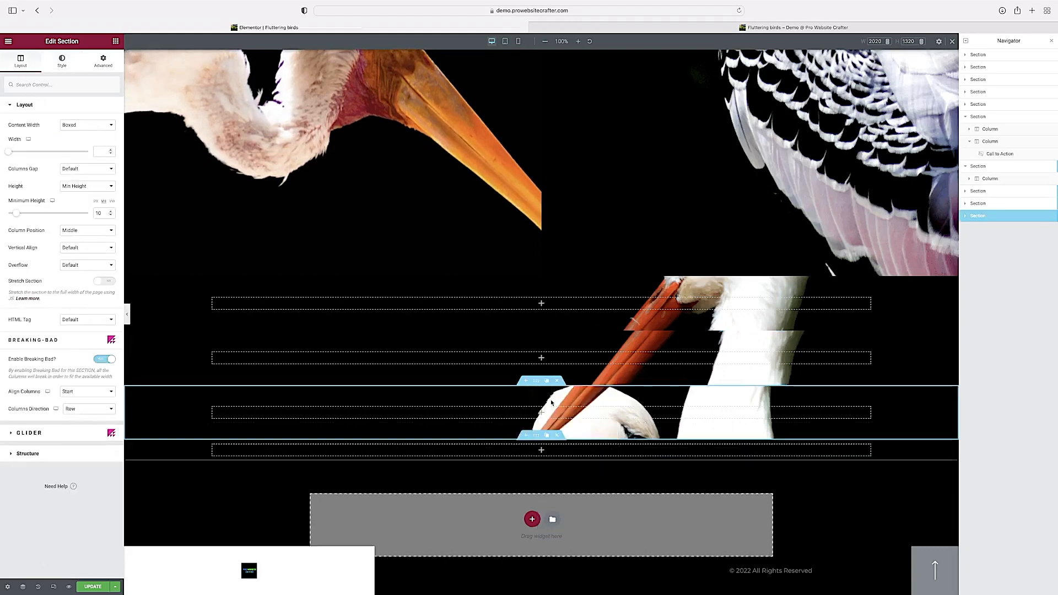
left_click(62, 62)
type("-644")
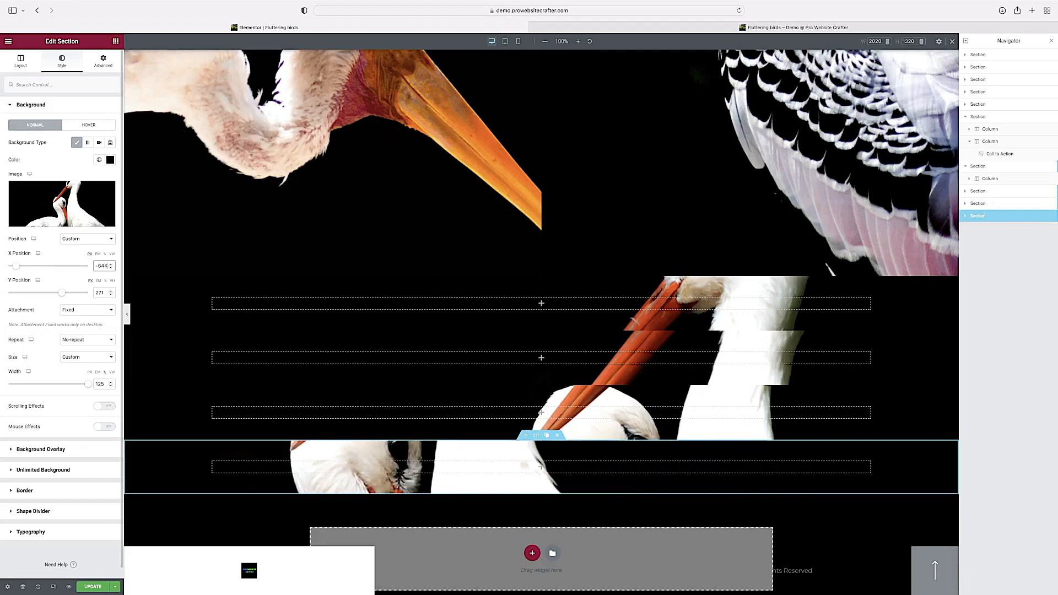
type("2")
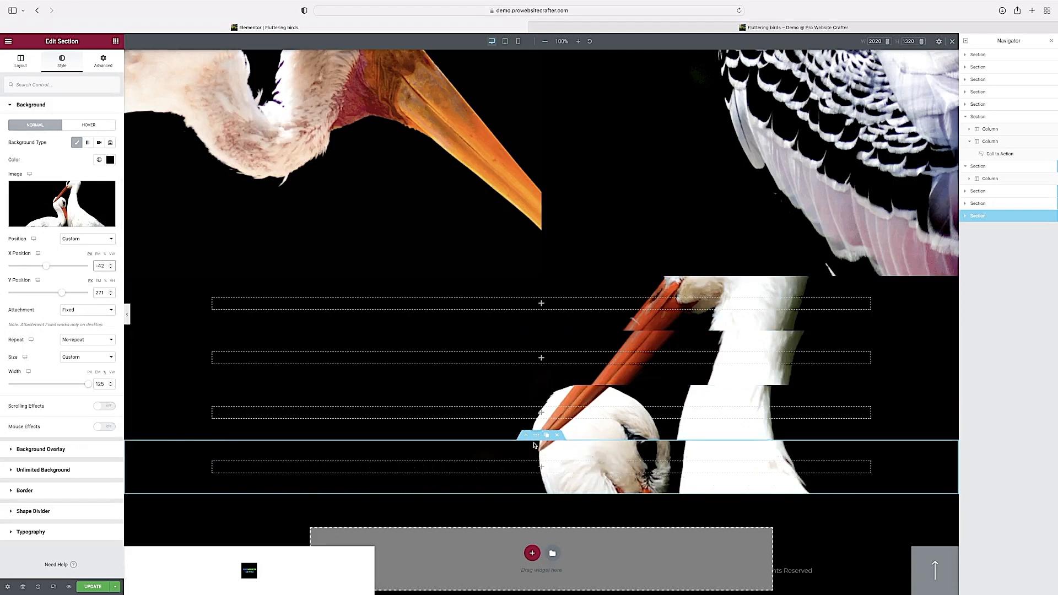
Duplicate the last stork section and set the copy's background X position to 30 px
right_click(538, 437)
left_click(553, 455)
left_click(61, 61)
double_click(102, 267)
type("30")
Duplicate the last stork section and set the copy's background X position to -36 px
scroll(52, 322, "down", 1)
right_click(533, 398)
left_click(548, 416)
left_click(62, 61)
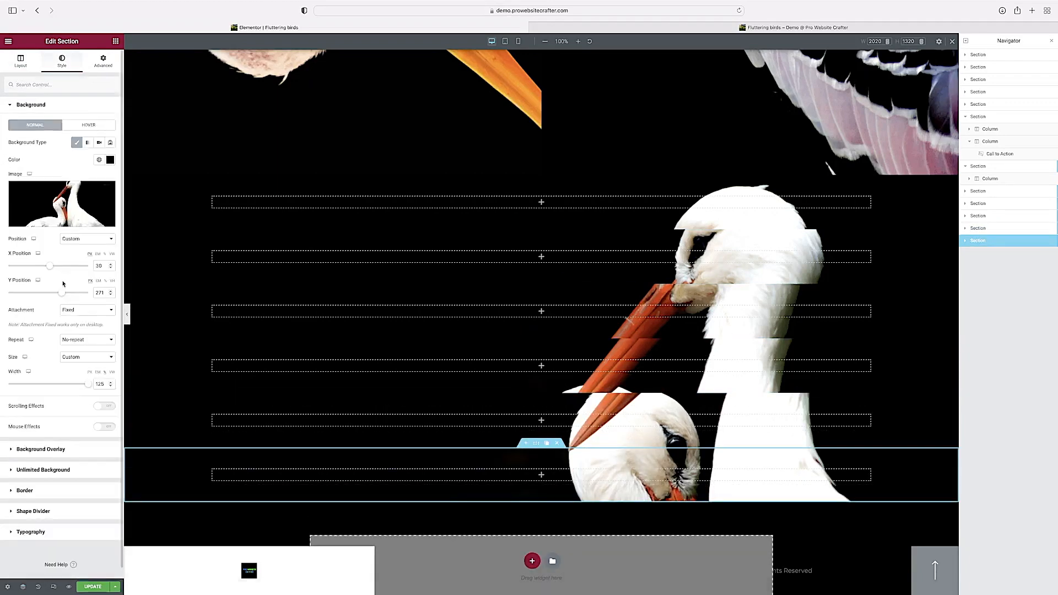
double_click(99, 266)
type("-36")
Duplicate the last stork section and set the copy's background X position to 36 px
right_click(534, 449)
left_click(548, 467)
left_click(65, 62)
double_click(100, 266)
type("36")
Duplicate the last stork section and set the copy's background X position to -63 px
right_click(537, 505)
left_click(553, 523)
left_click(61, 61)
double_click(99, 266)
type("383")
key("BackSpace")
type("-6")
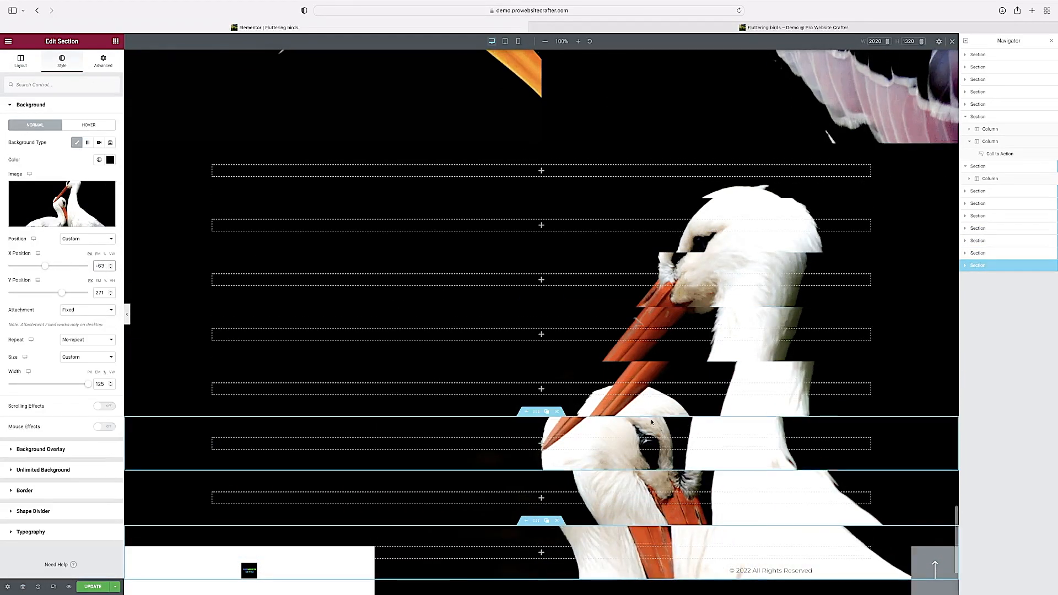
Duplicate the last stork section and set the copy's background X position to 48 px
scroll(726, 452, "down", 2)
scroll(433, 193, "up", 2)
scroll(436, 102, "down", 3)
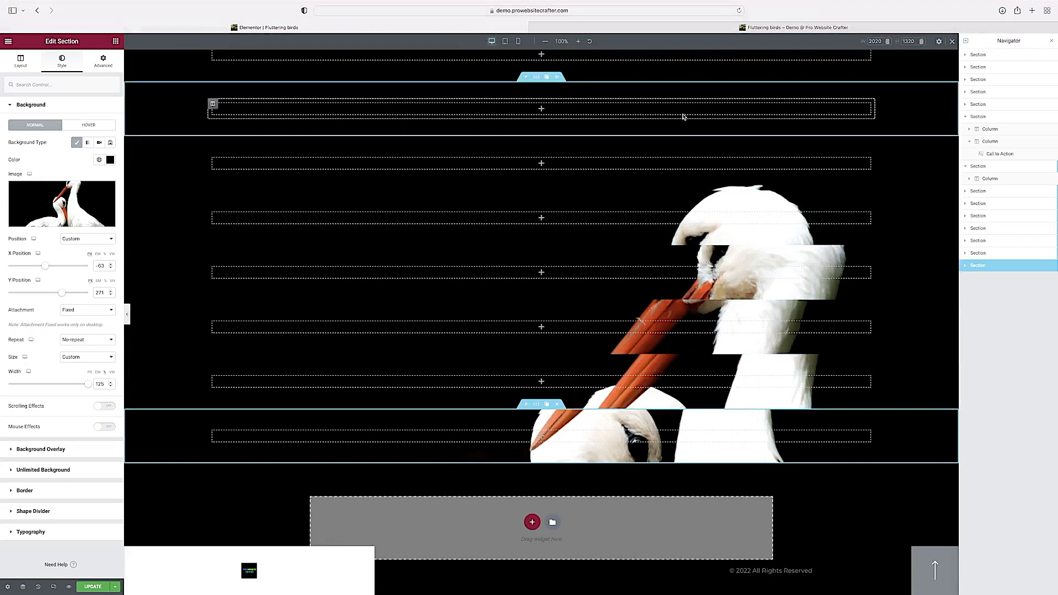
scroll(637, 224, "down", 1)
scroll(758, 196, "up", 2)
scroll(758, 196, "up", 1)
left_click(547, 454)
left_click(62, 61)
left_click_drag(105, 266, 54, 265)
type("48")
Duplicate the last stork section and set the copy's background X position to -31 px
right_click(536, 510)
left_click(553, 489)
scroll(409, 481, "down", 2)
left_click(62, 60)
type("31")
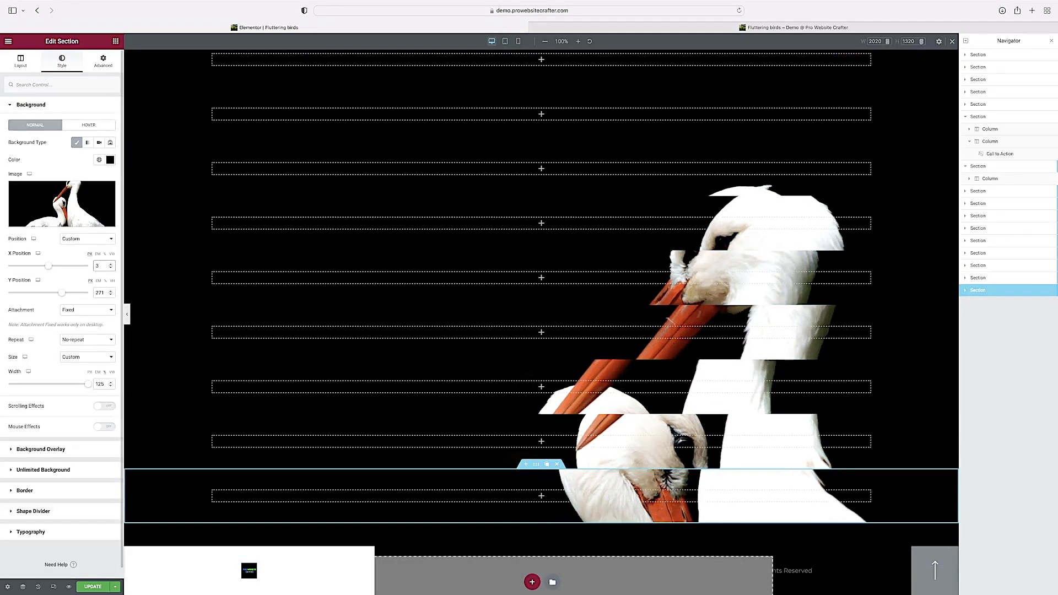
key("Left")
key("Left")
type("-")
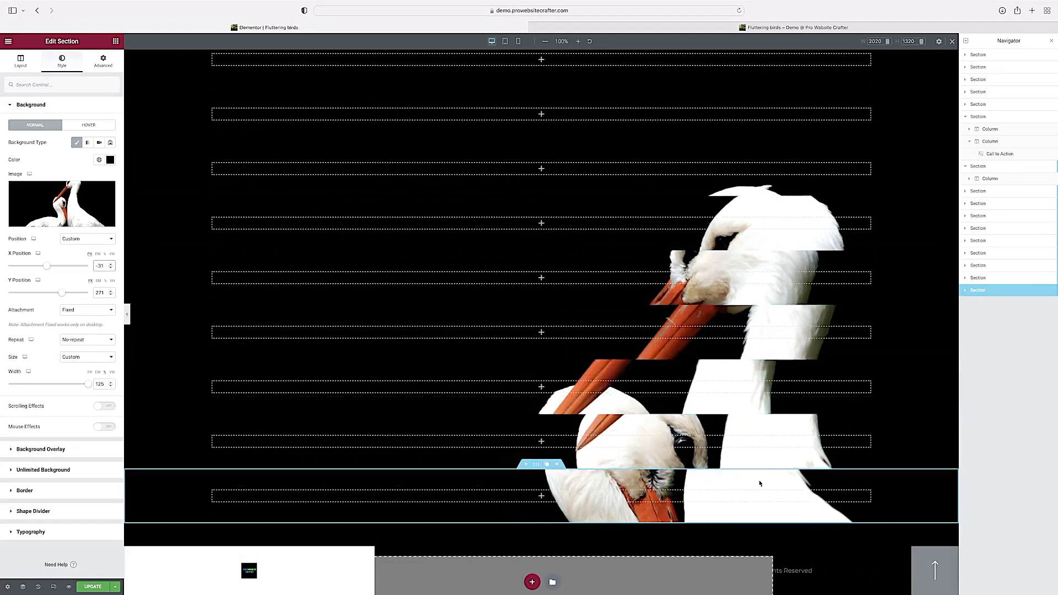
Examine how the stacked stork strips shift against each other as the page scrolls in the editor
scroll(651, 292, "up", 3)
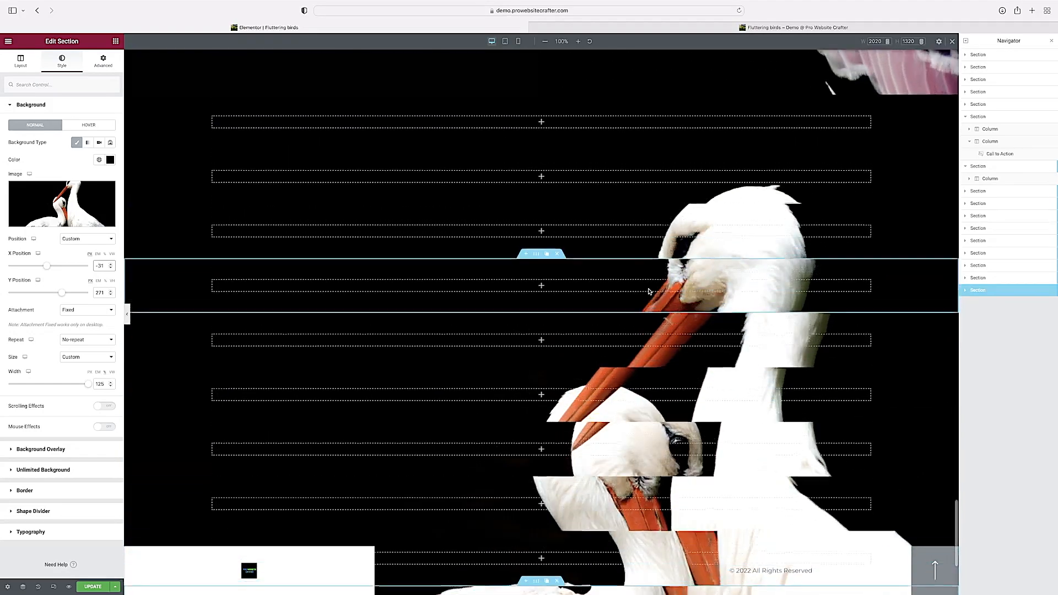
scroll(649, 292, "up", 4)
scroll(650, 292, "down", 7)
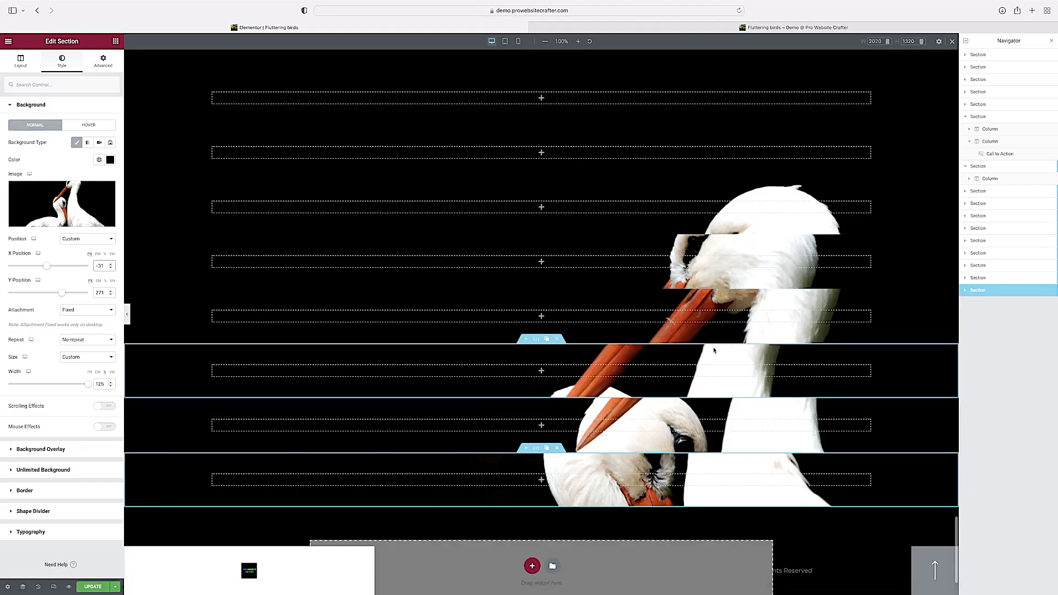
scroll(715, 350, "up", 2)
scroll(715, 351, "up", 2)
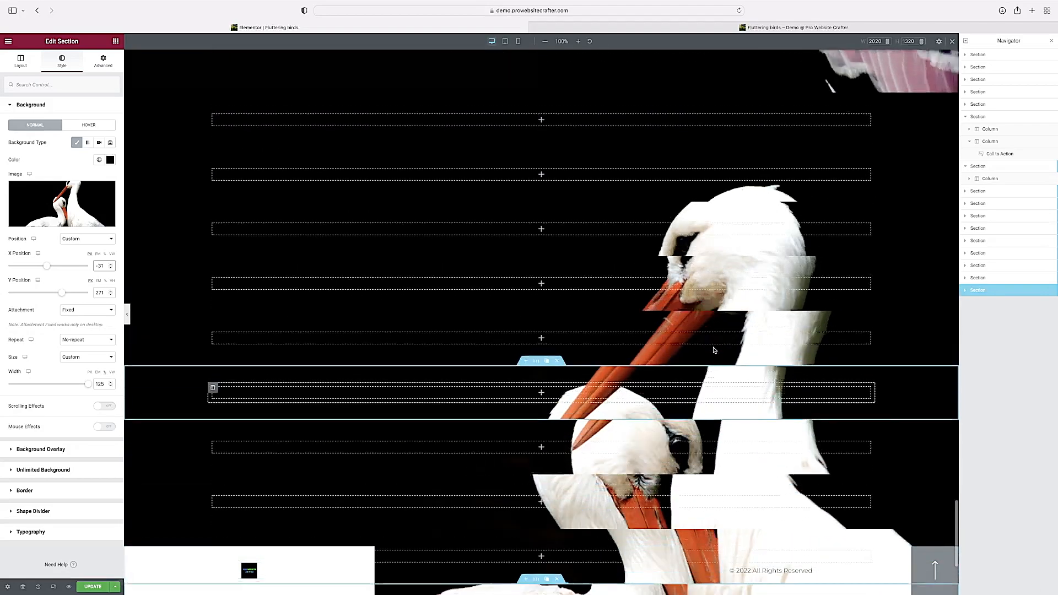
scroll(715, 350, "down", 3)
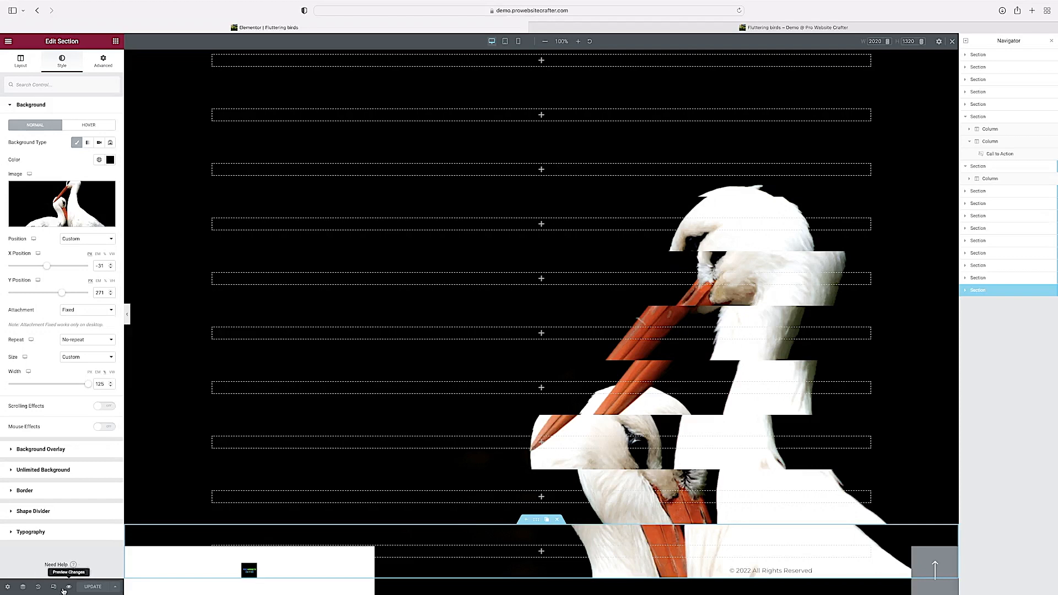
Switch to the live Fluttering birds page and examine the sliced stork effect at the end of the page
left_click(754, 28)
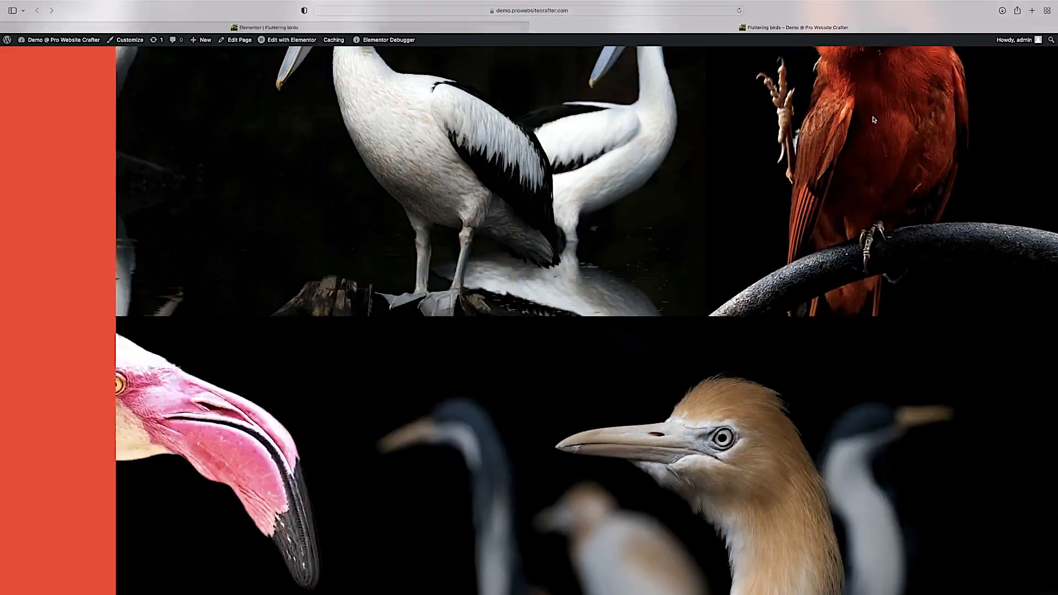
scroll(827, 248, "down", 10)
scroll(796, 375, "up", 10)
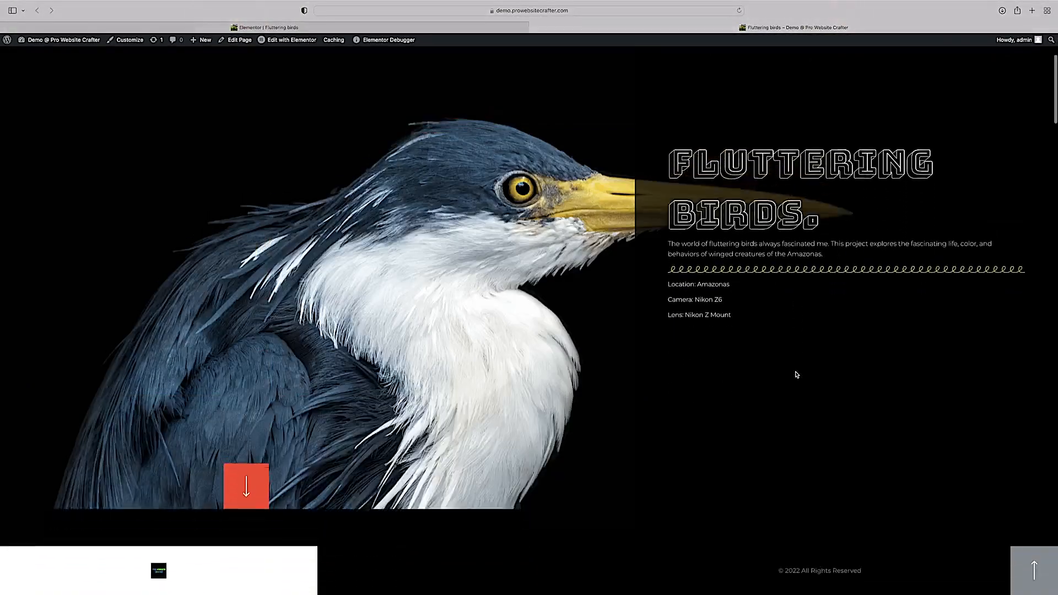
scroll(796, 374, "down", 15)
scroll(796, 375, "down", 5)
scroll(796, 375, "up", 10)
scroll(796, 375, "down", 6)
scroll(796, 375, "down", 5)
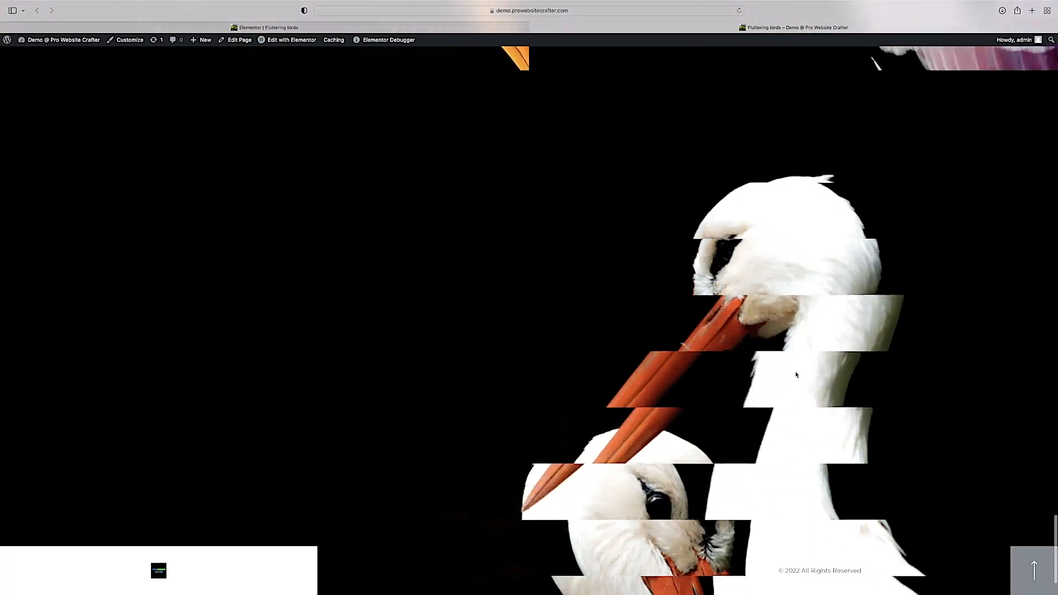
scroll(817, 168, "down", 2)
scroll(818, 168, "up", 2)
scroll(818, 168, "down", 2)
scroll(818, 168, "up", 2)
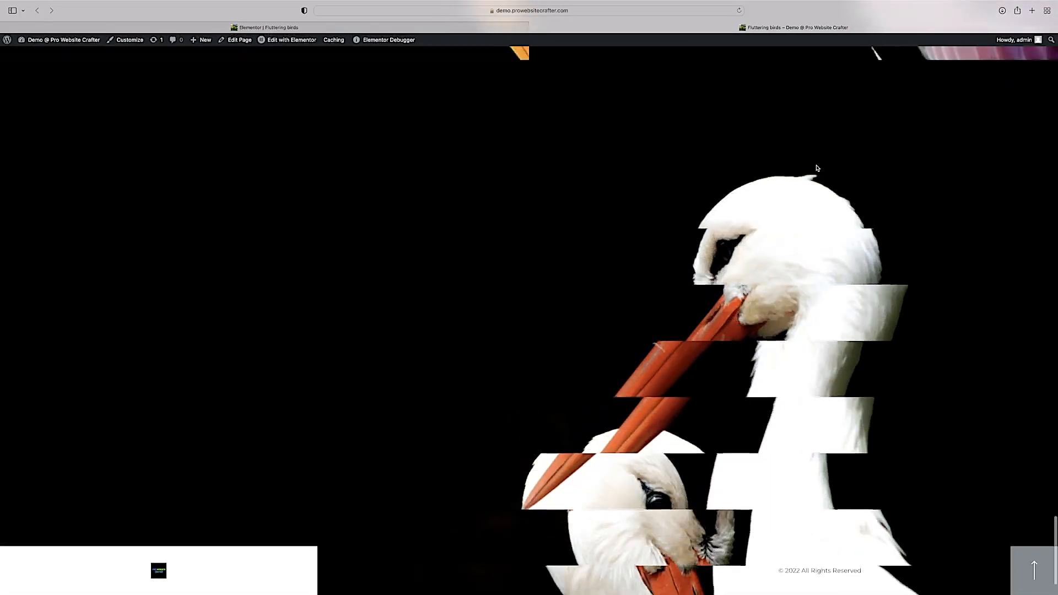
scroll(818, 168, "down", 3)
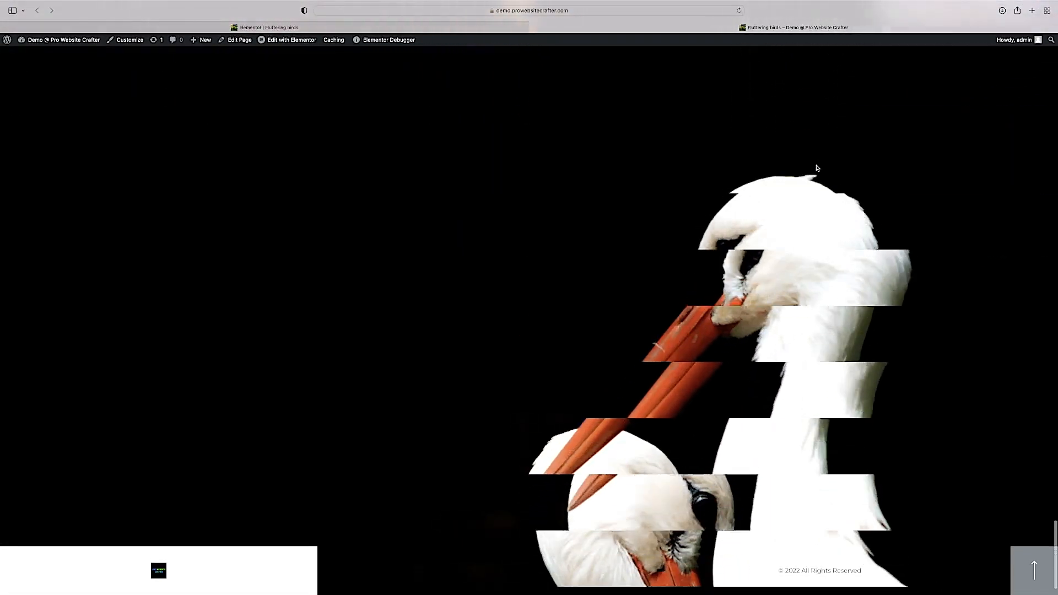
Take the browser window out of full screen and narrow it to tablet size to examine the stork strips
mouse_move(111, 1)
left_click(26, 22)
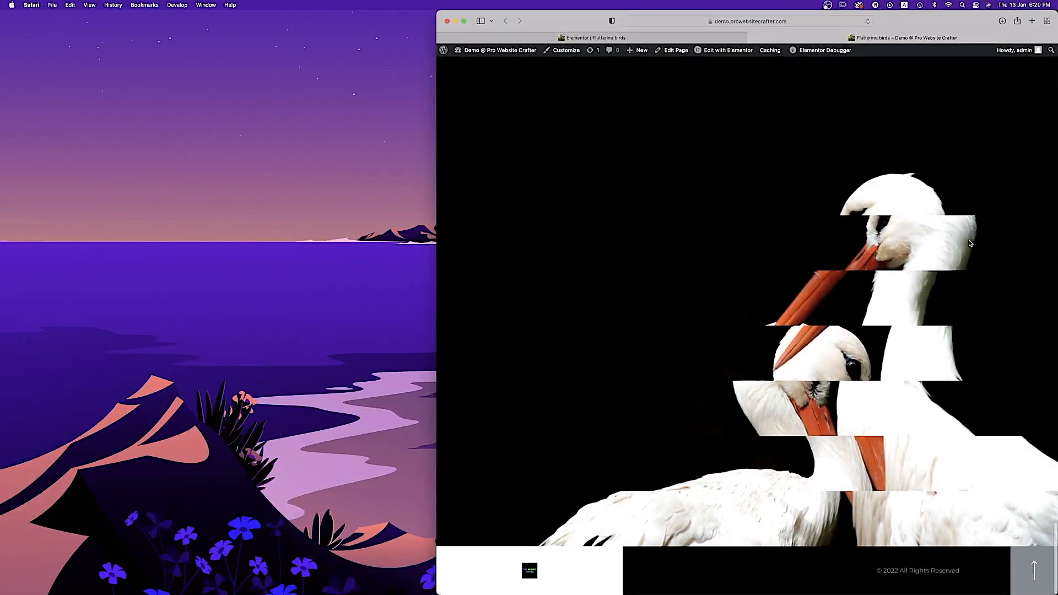
scroll(971, 243, "up", 4)
scroll(970, 243, "down", 4)
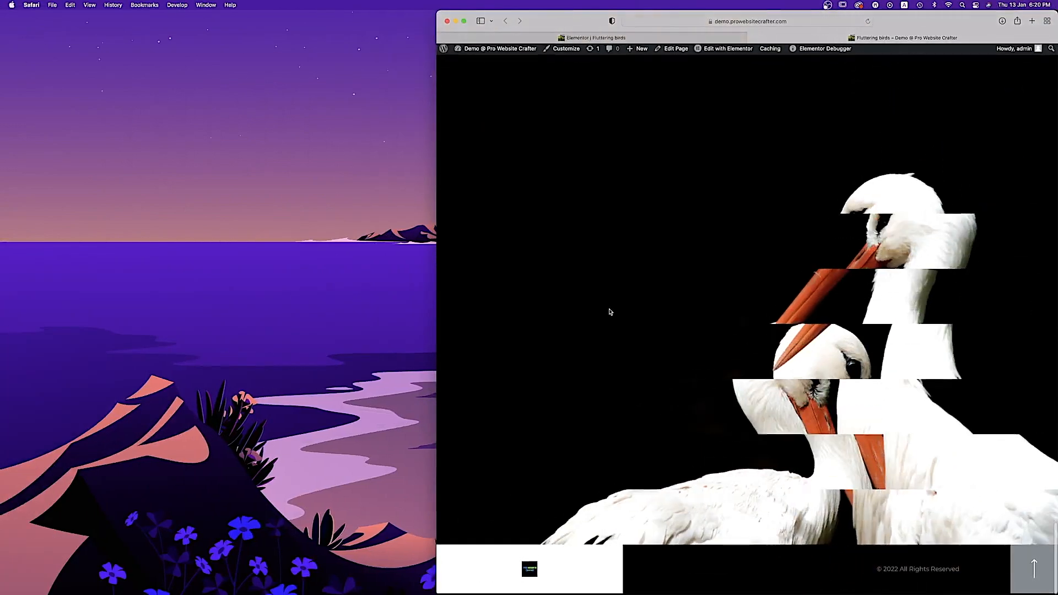
left_click_drag(436, 317, 662, 260)
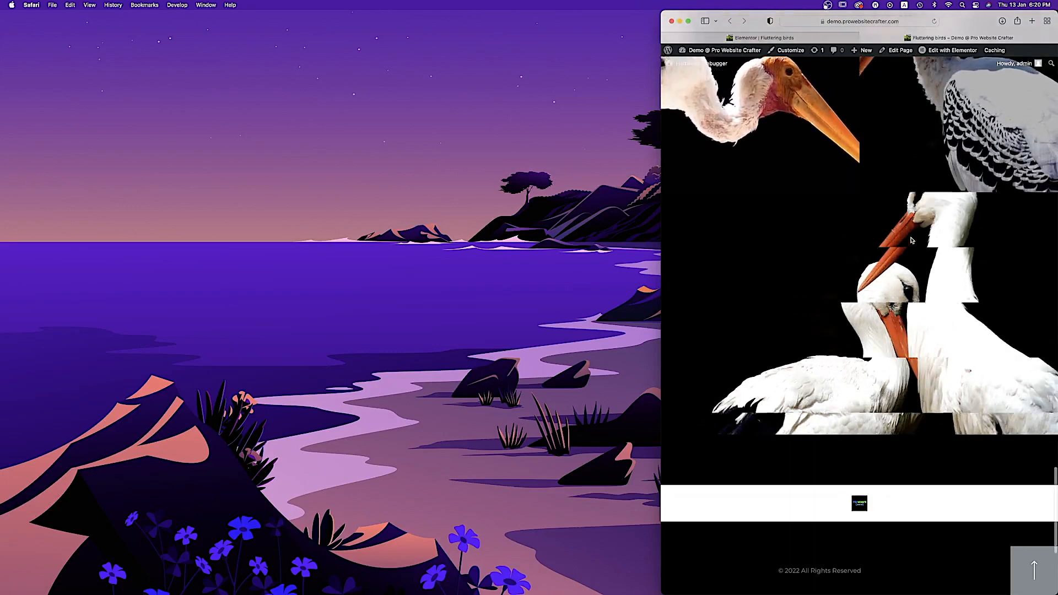
Narrow the browser window to mobile width and examine the stork section at the end of the page
left_click_drag(662, 315, 815, 312)
scroll(920, 358, "down", 10)
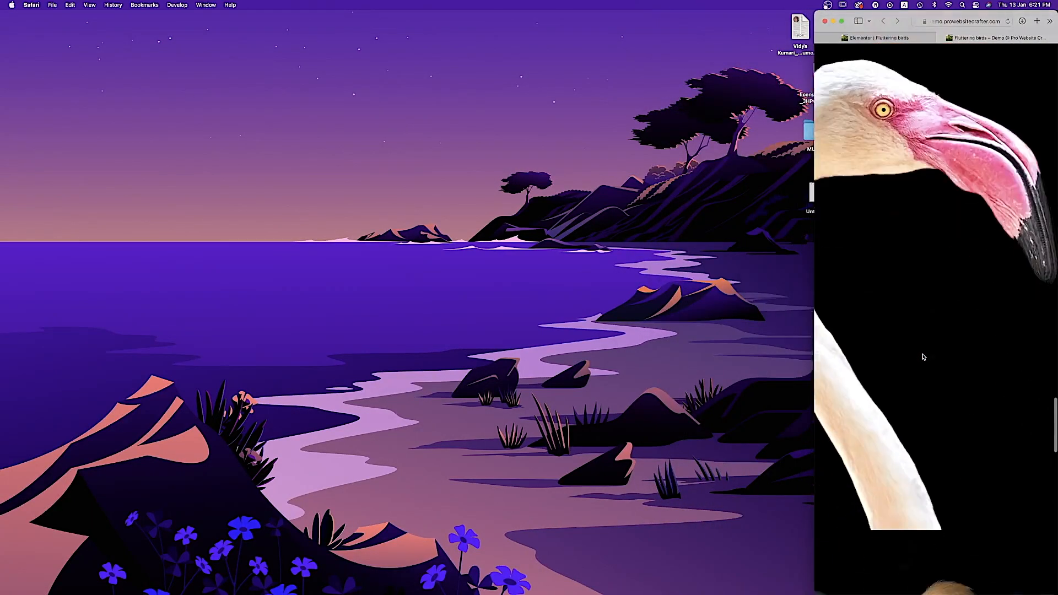
scroll(938, 319, "down", 7)
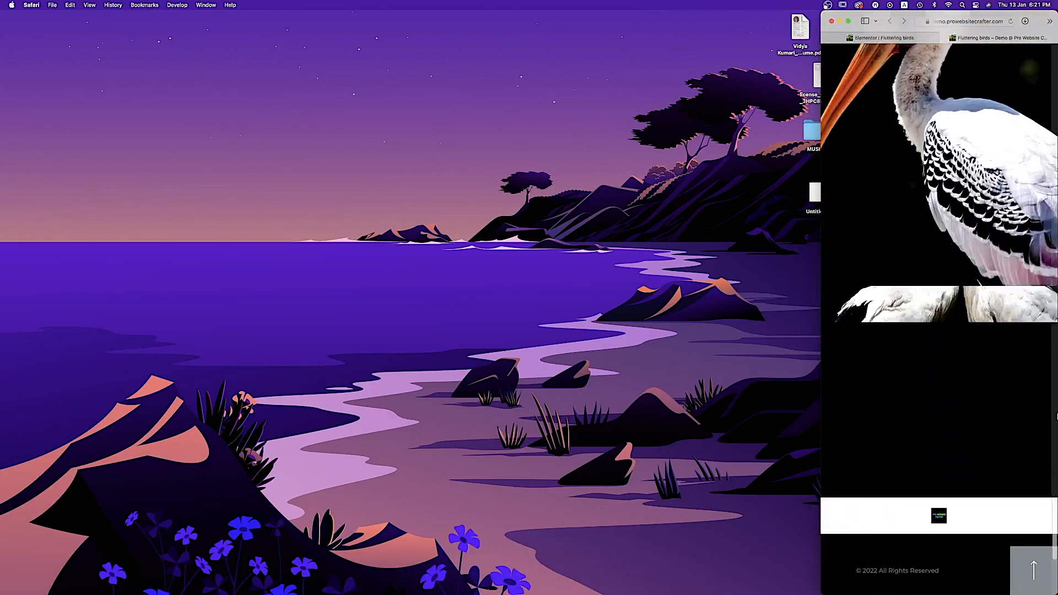